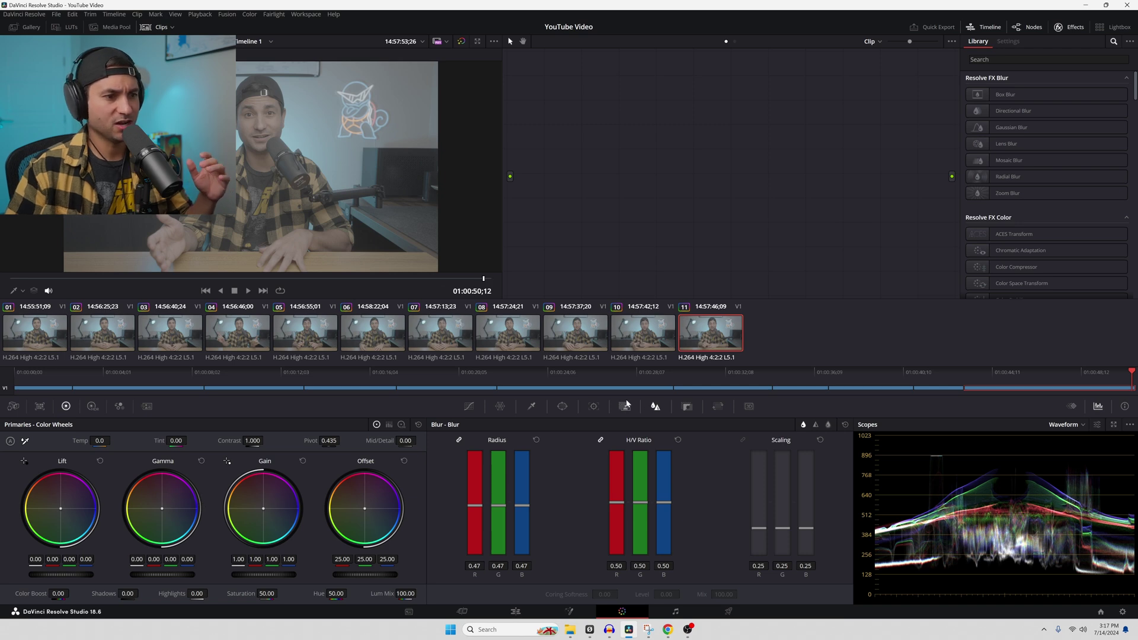
# Switch the Color page palette from Blur to the Curves – Hue vs Hue tool
pyautogui.click(470, 406)
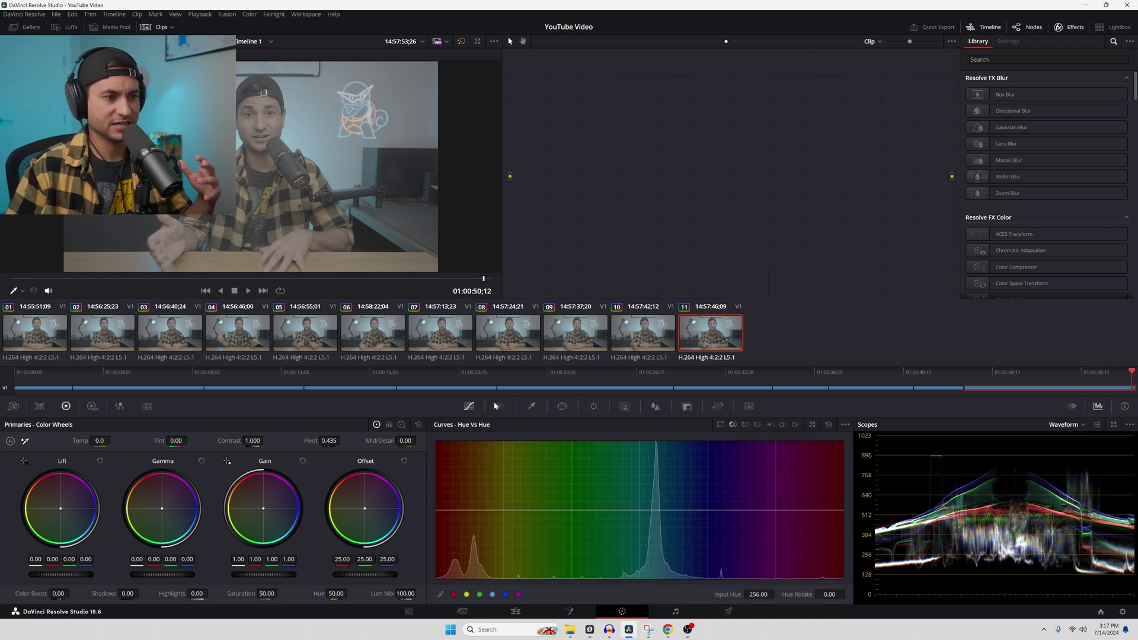
# Tour the Color Warper, Qualifier and Window palettes, settle on the Tracker, and check scope types
pyautogui.click(501, 406)
pyautogui.click(532, 406)
pyautogui.click(562, 405)
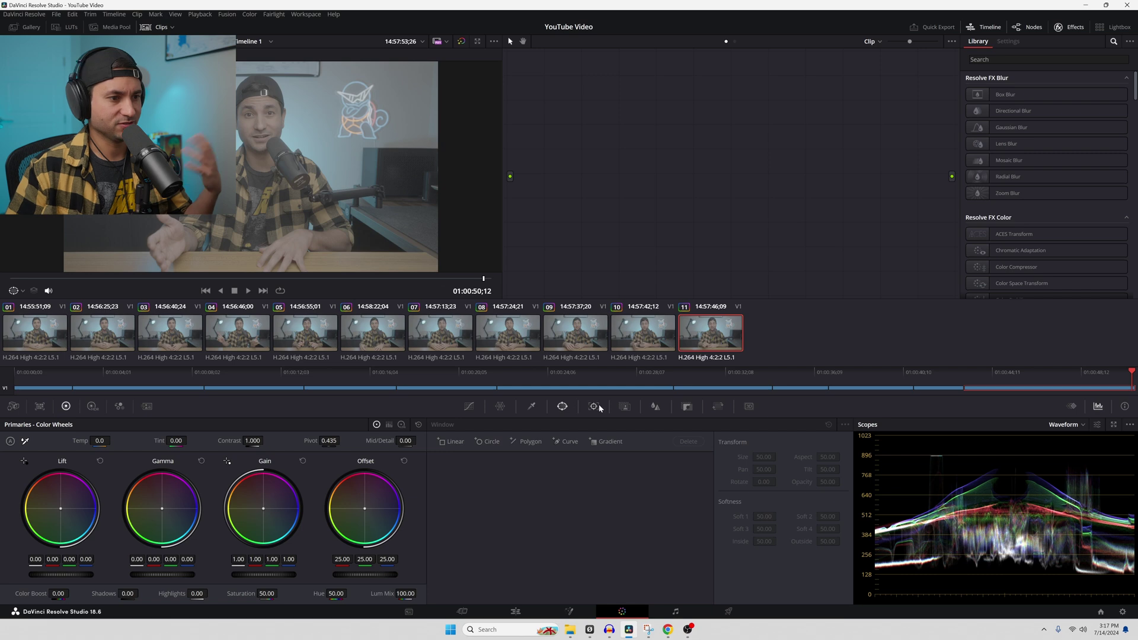
pyautogui.click(595, 406)
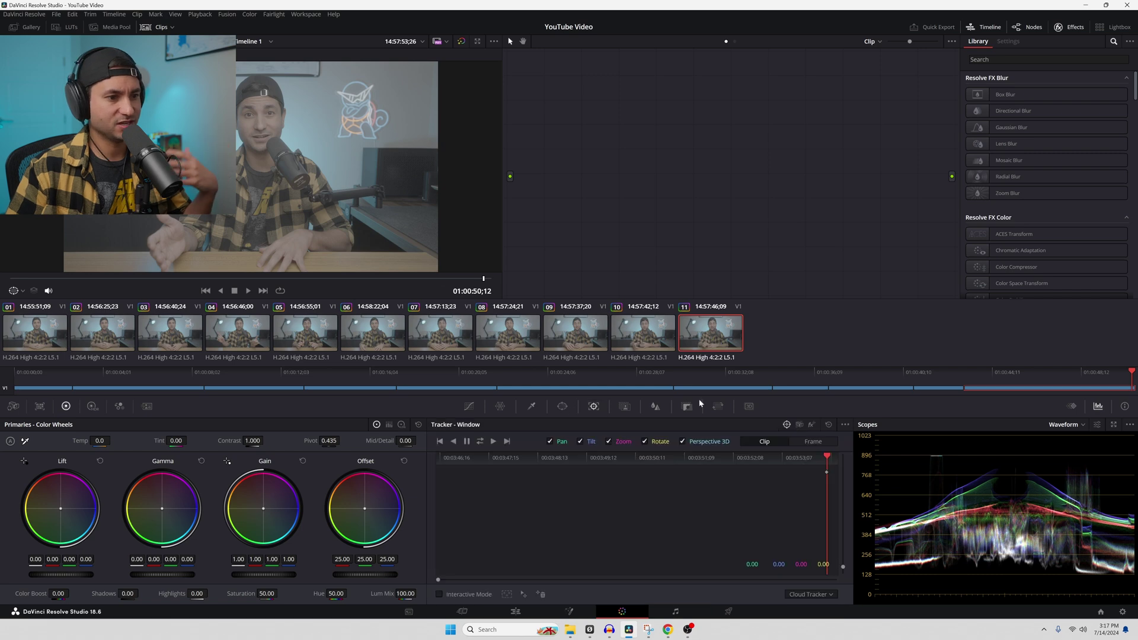
pyautogui.click(1081, 426)
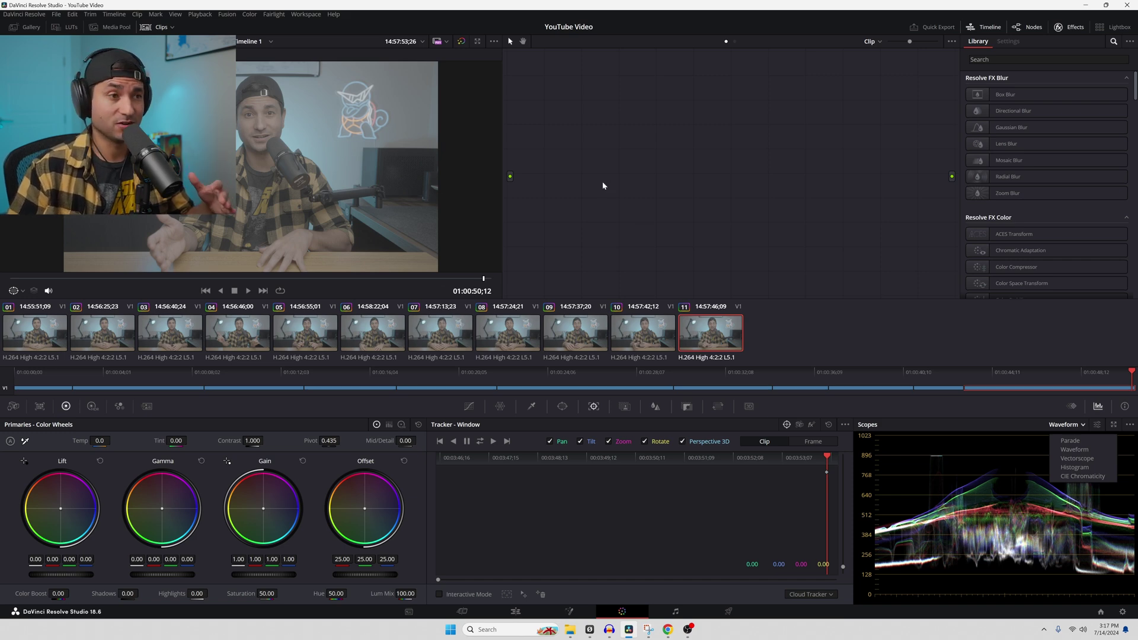
pyautogui.press('Escape')
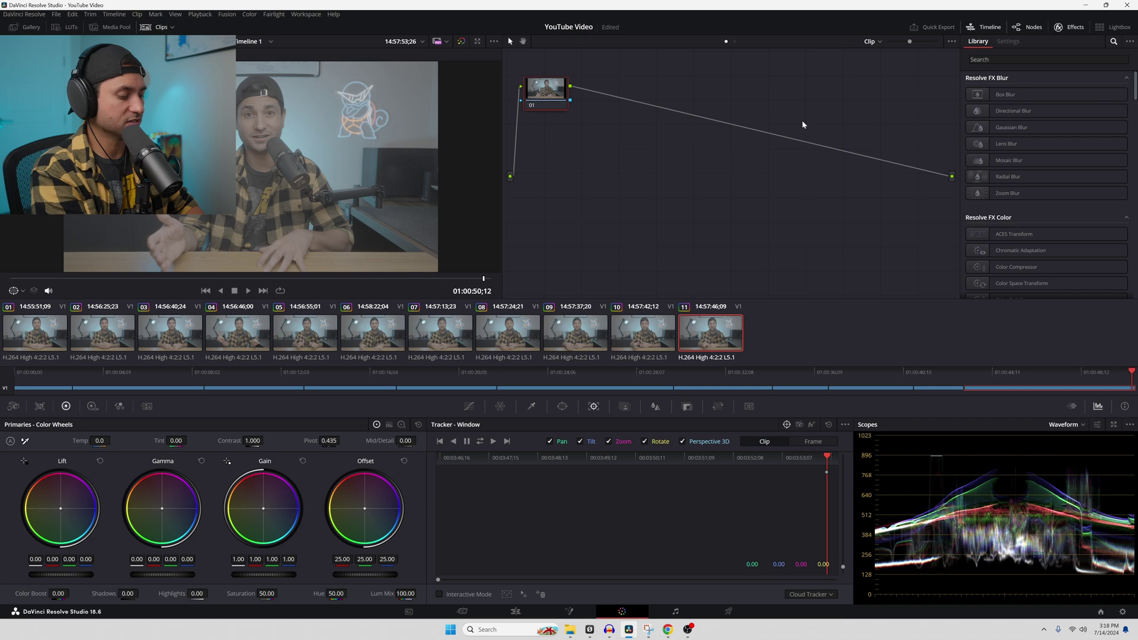
# Add serial nodes 02–06 with Alt+S and line nodes 01–06 up in one row
pyautogui.hotkey('alt', 's')
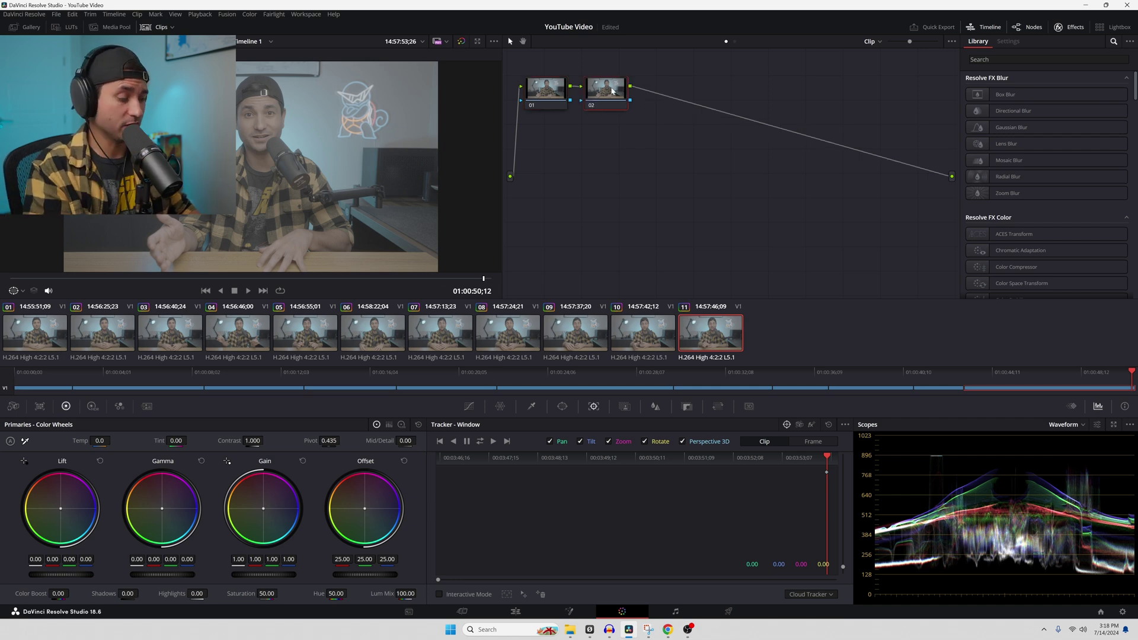
pyautogui.hotkey('alt', 'p')
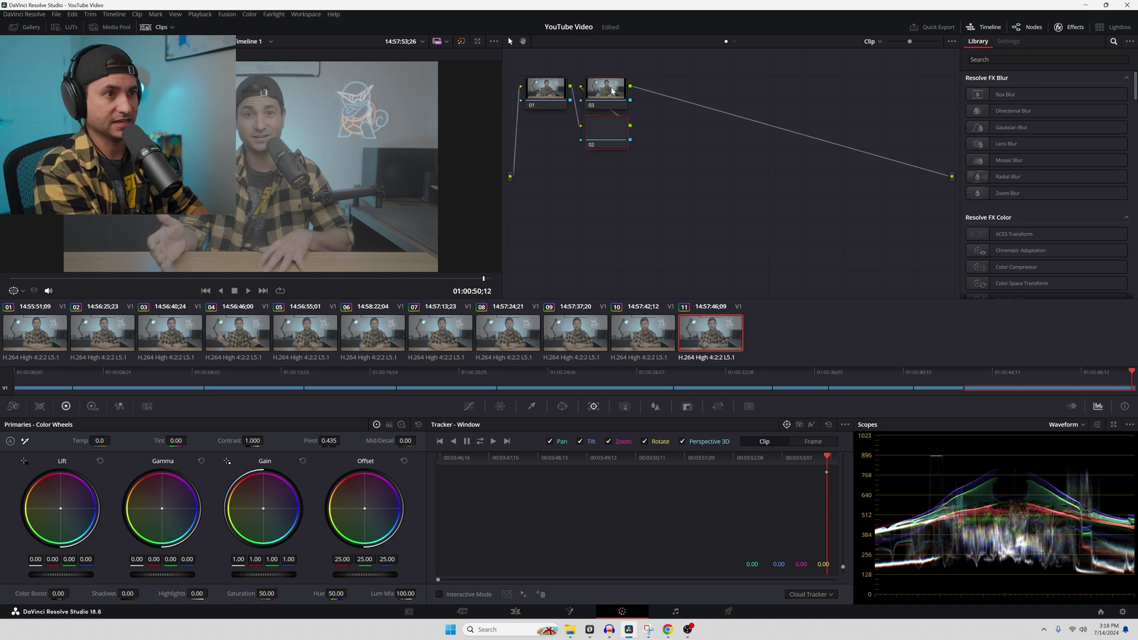
pyautogui.moveTo(612, 90); pyautogui.dragTo(748, 142)
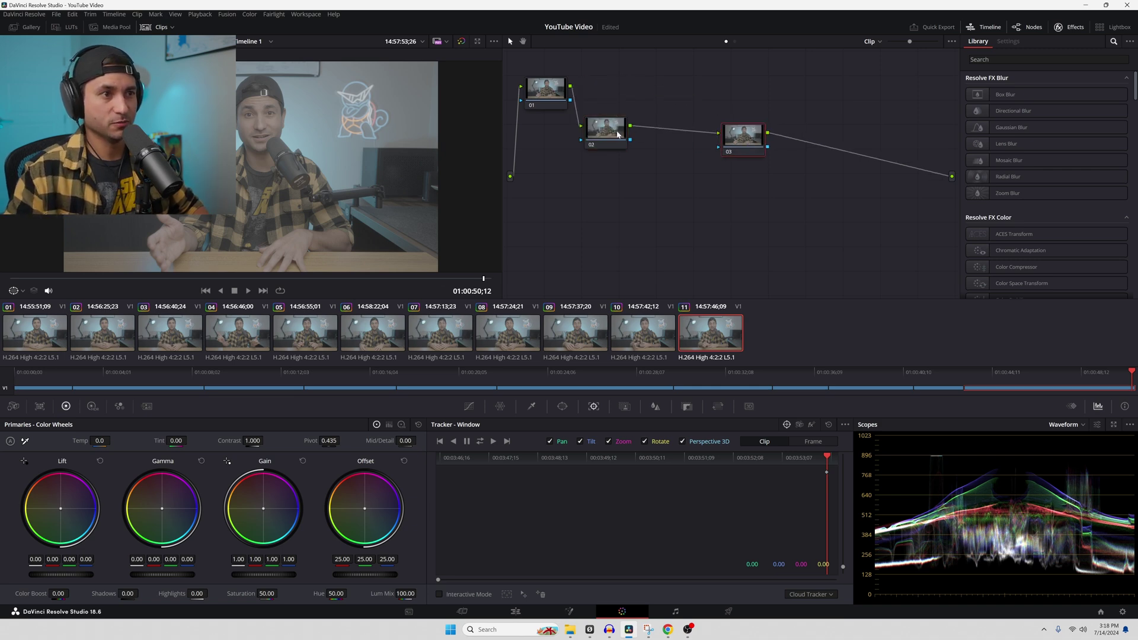
pyautogui.moveTo(618, 134); pyautogui.dragTo(634, 132)
pyautogui.moveTo(742, 142); pyautogui.dragTo(697, 136)
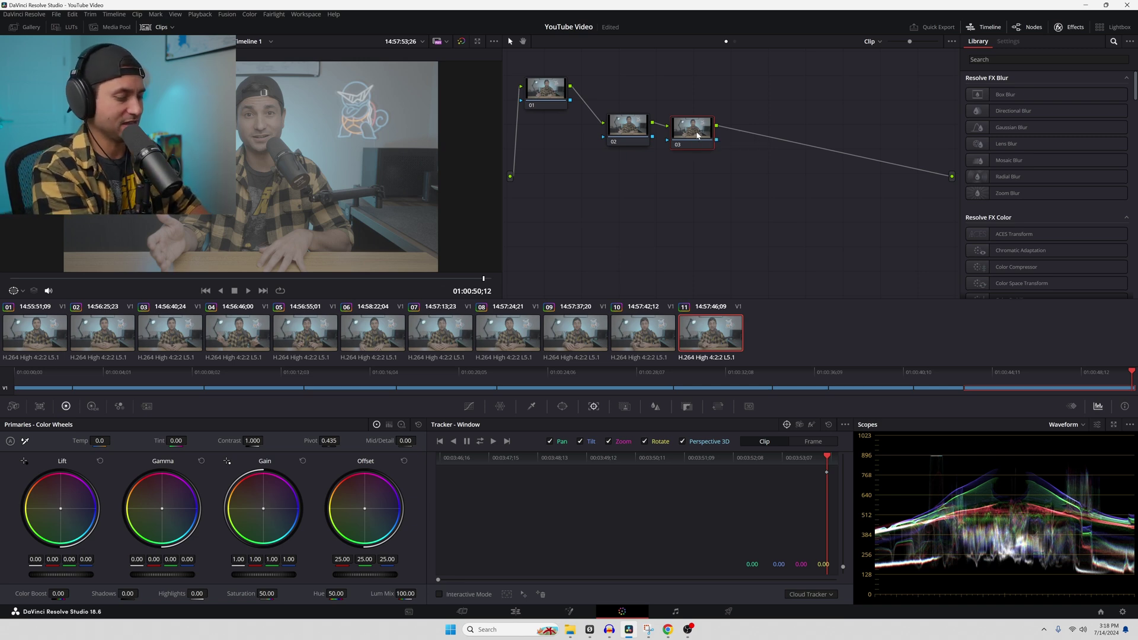
pyautogui.hotkey('alt', 's')
pyautogui.hotkey('alt', 's')
pyautogui.hotkey('alt', 's')
pyautogui.moveTo(553, 96); pyautogui.dragTo(569, 134)
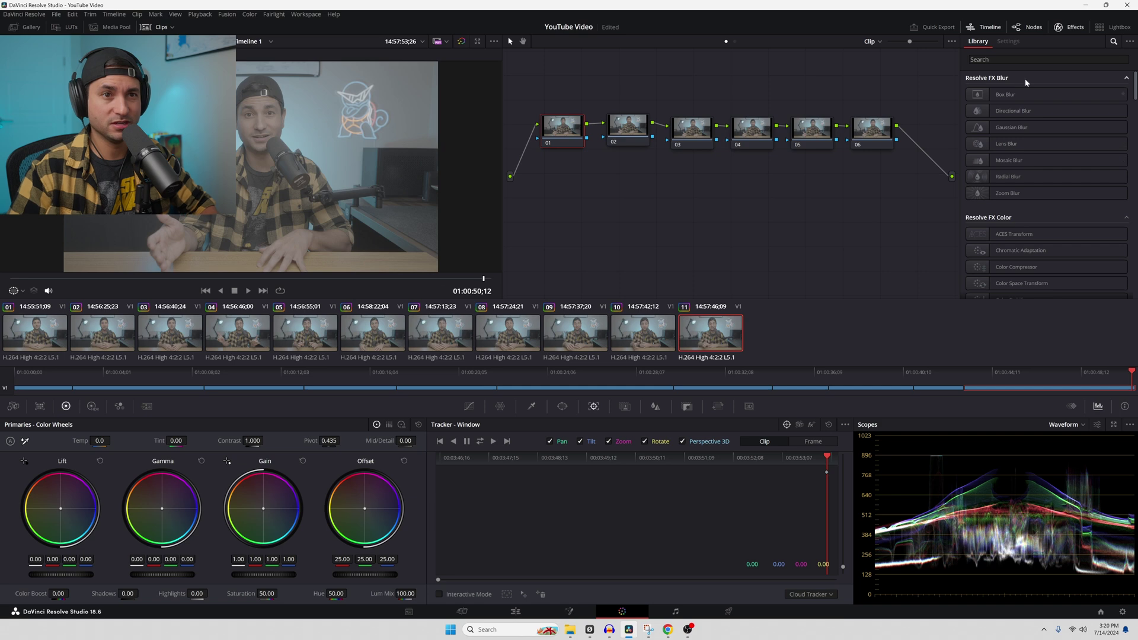
# Search the Effects Library for 'color' and drop Color Space Transform onto node 01
pyautogui.click(1008, 59)
pyautogui.write('color')
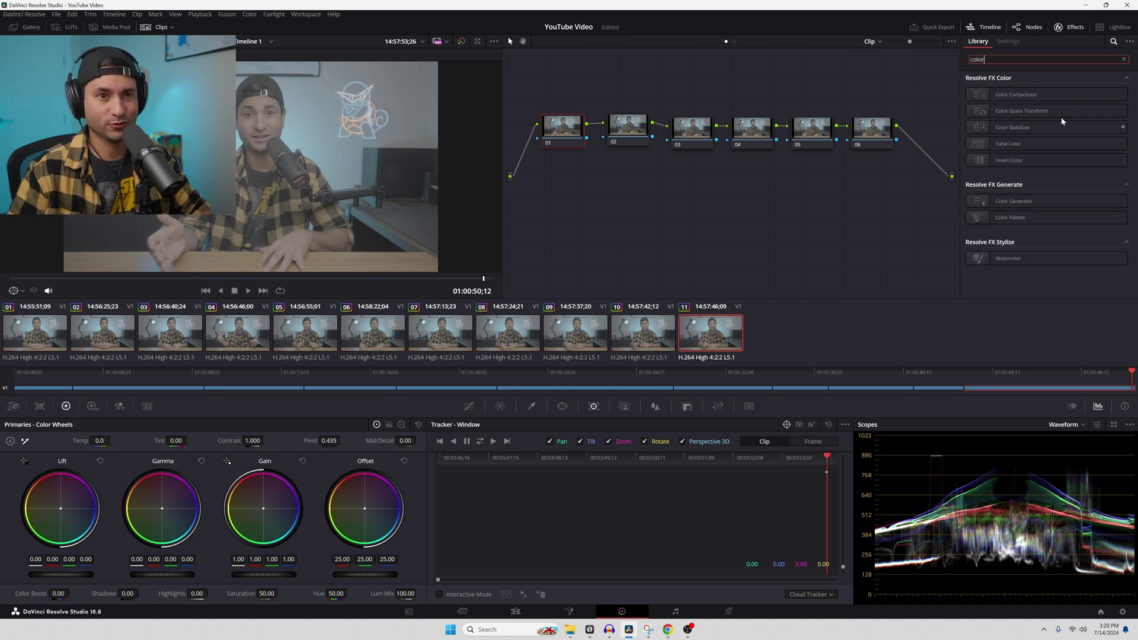
pyautogui.click(1021, 112)
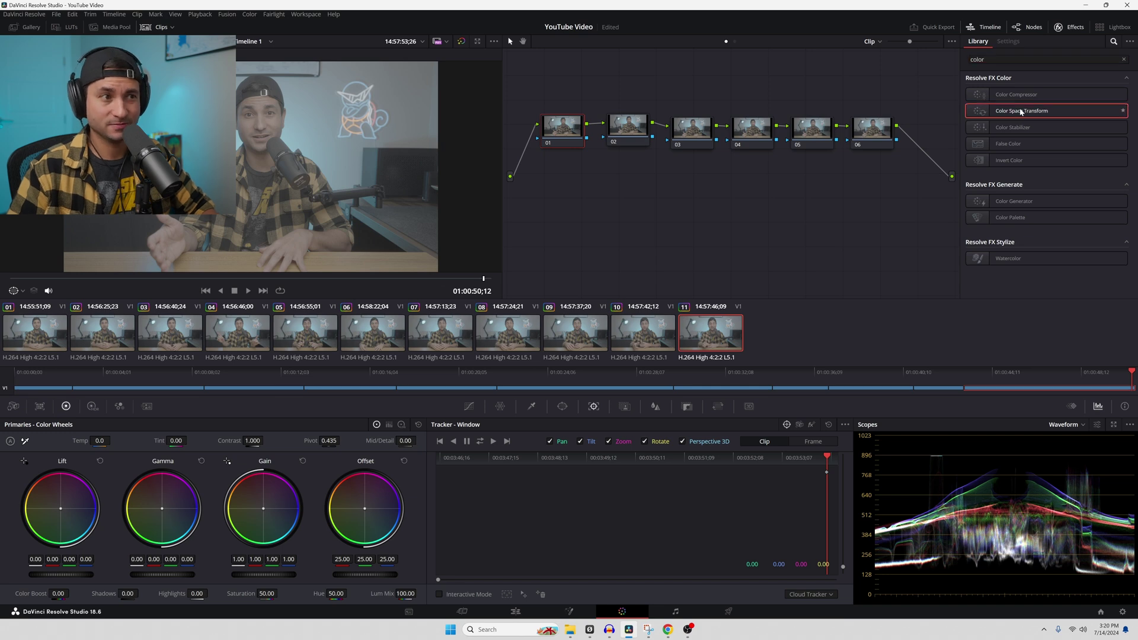
pyautogui.moveTo(1021, 112); pyautogui.dragTo(562, 131)
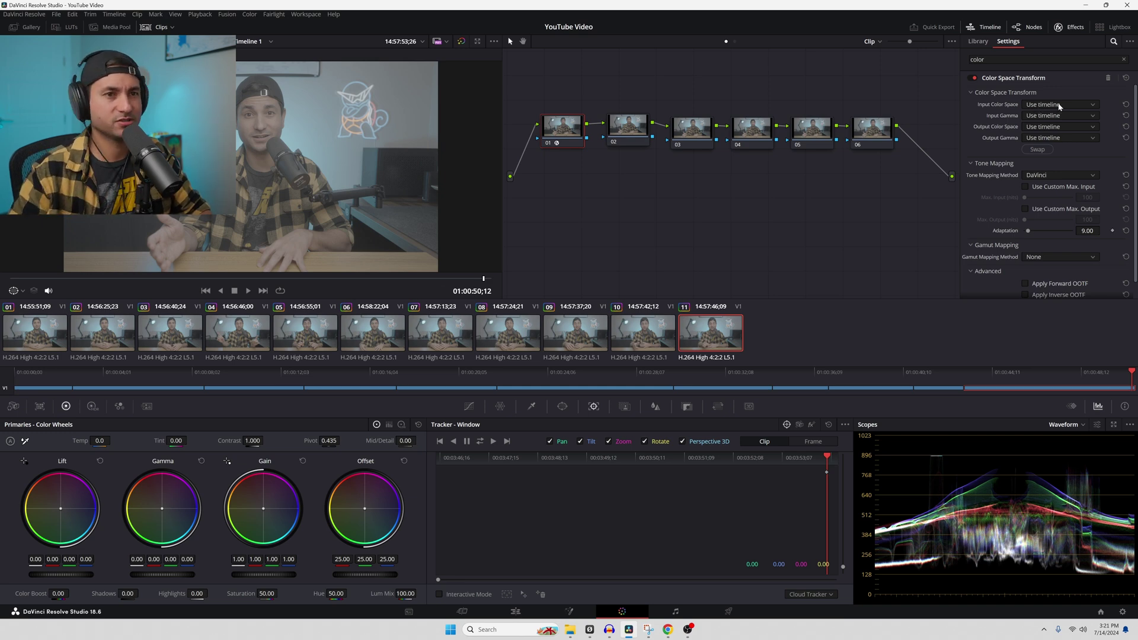
# Set node 01's CST from Sony S-Gamut3.Cine/S-Log3 to DaVinci Wide Gamut/DaVinci Intermediate
pyautogui.click(1059, 106)
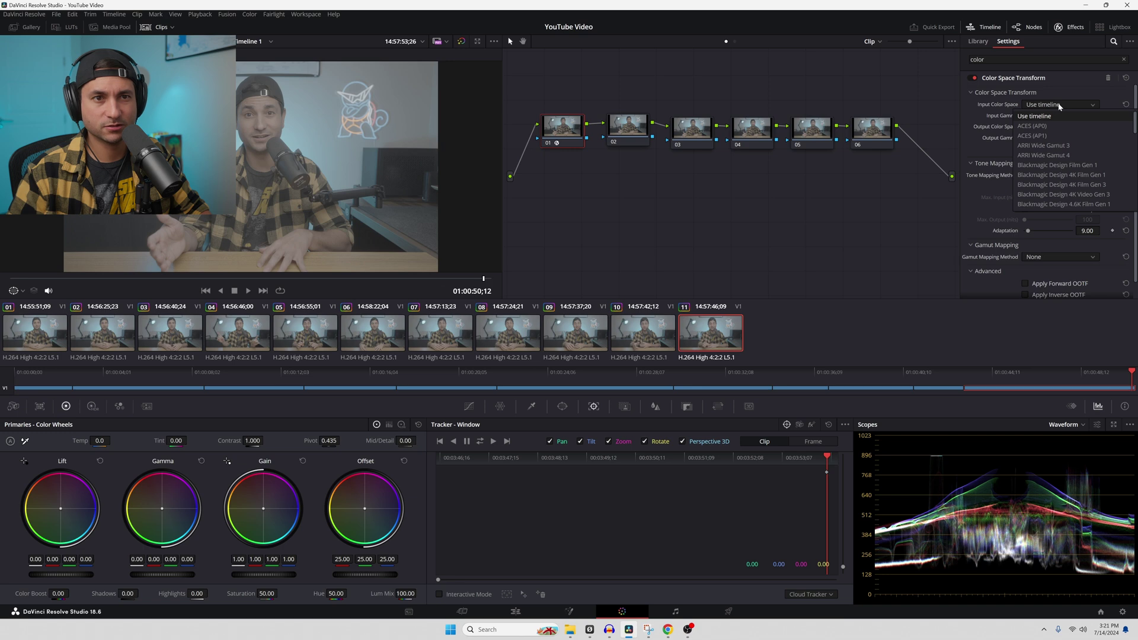
pyautogui.scroll(-15, 1080, 159)
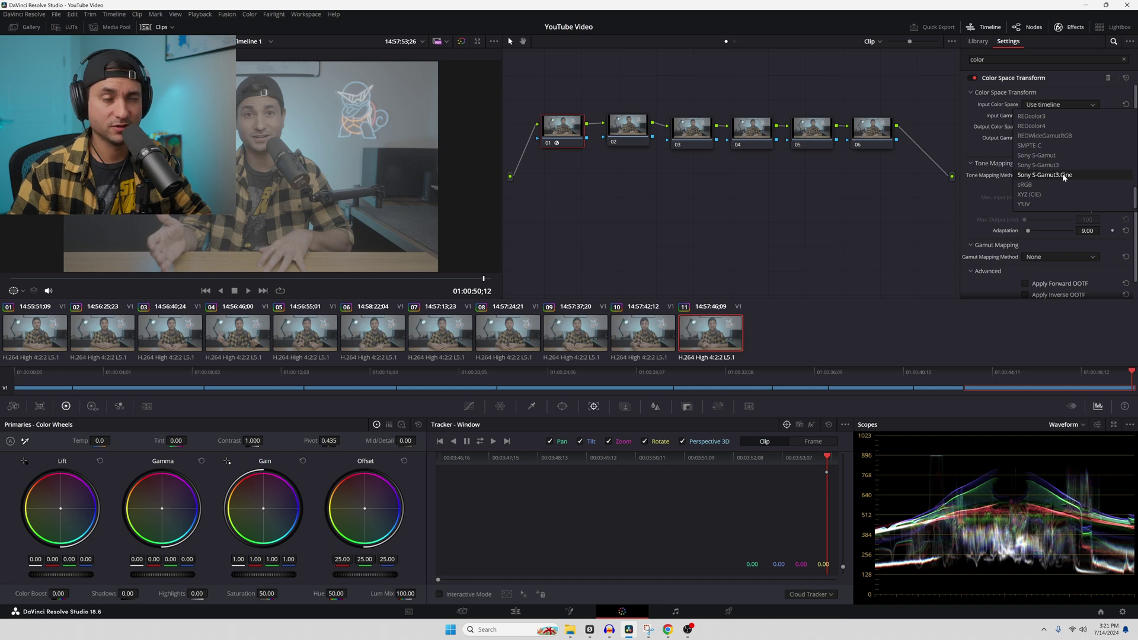
pyautogui.click(1063, 174)
pyautogui.click(1059, 117)
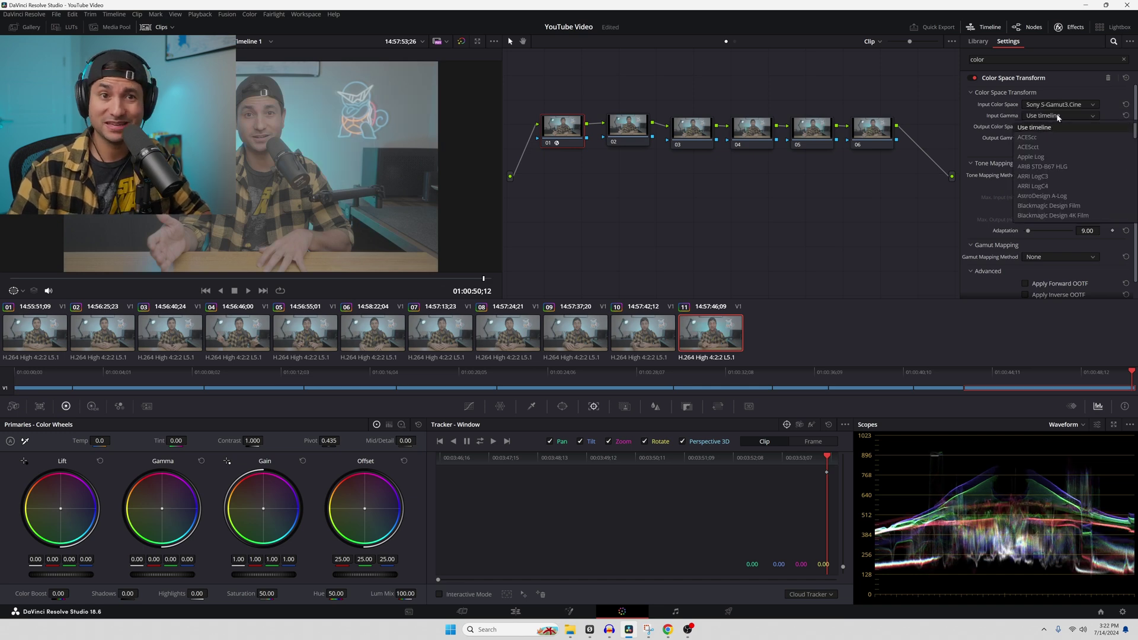
pyautogui.scroll(-10, 1076, 179)
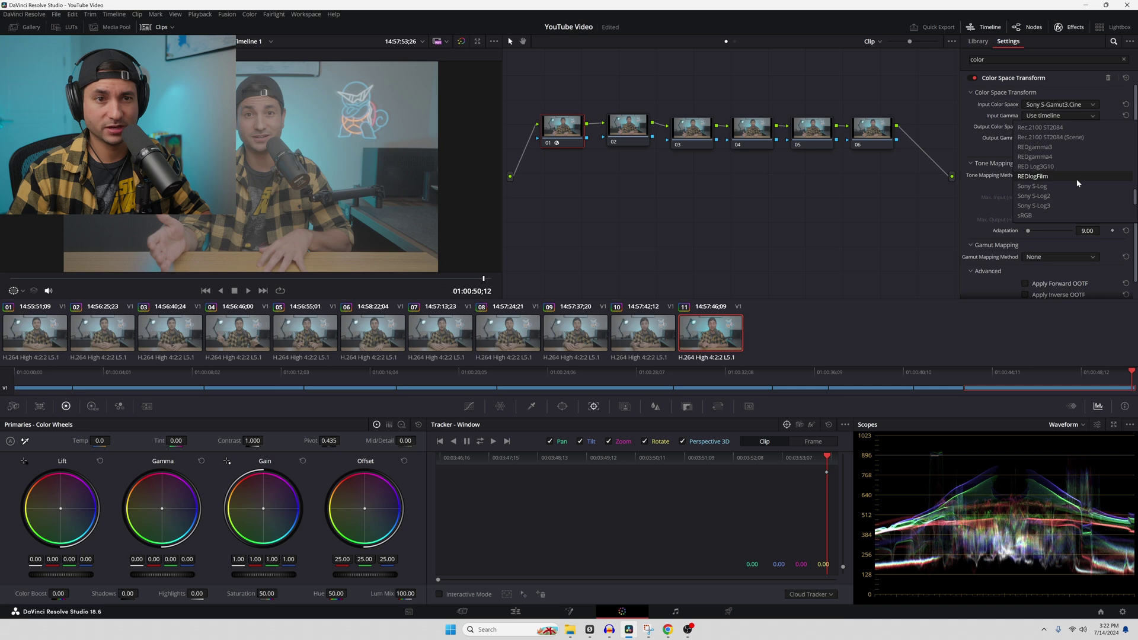
pyautogui.click(1054, 205)
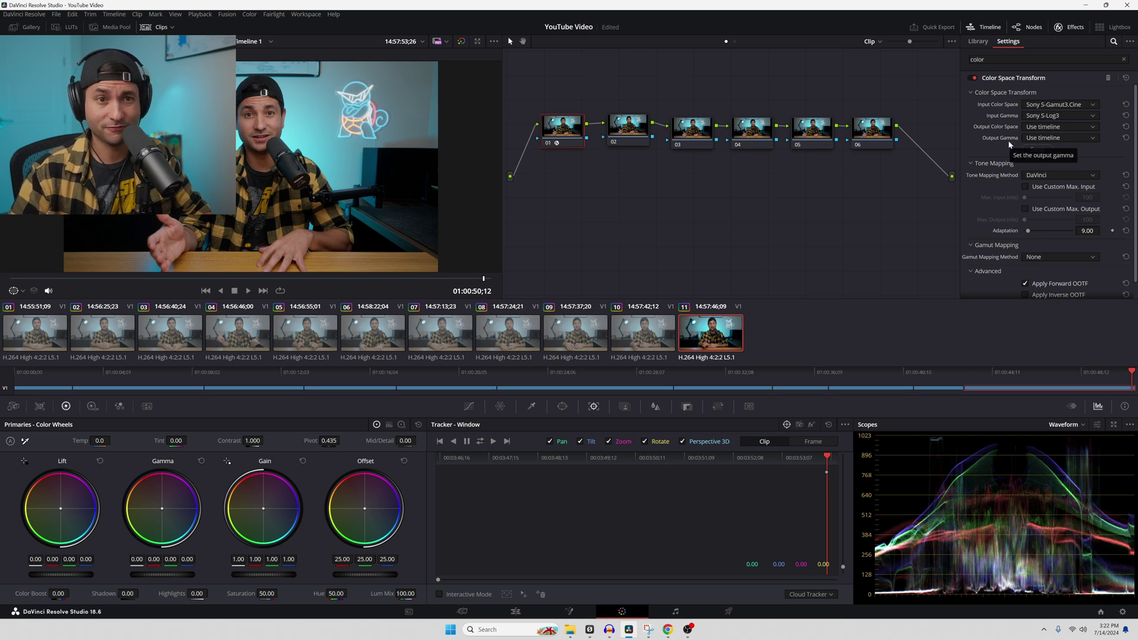
pyautogui.click(1037, 129)
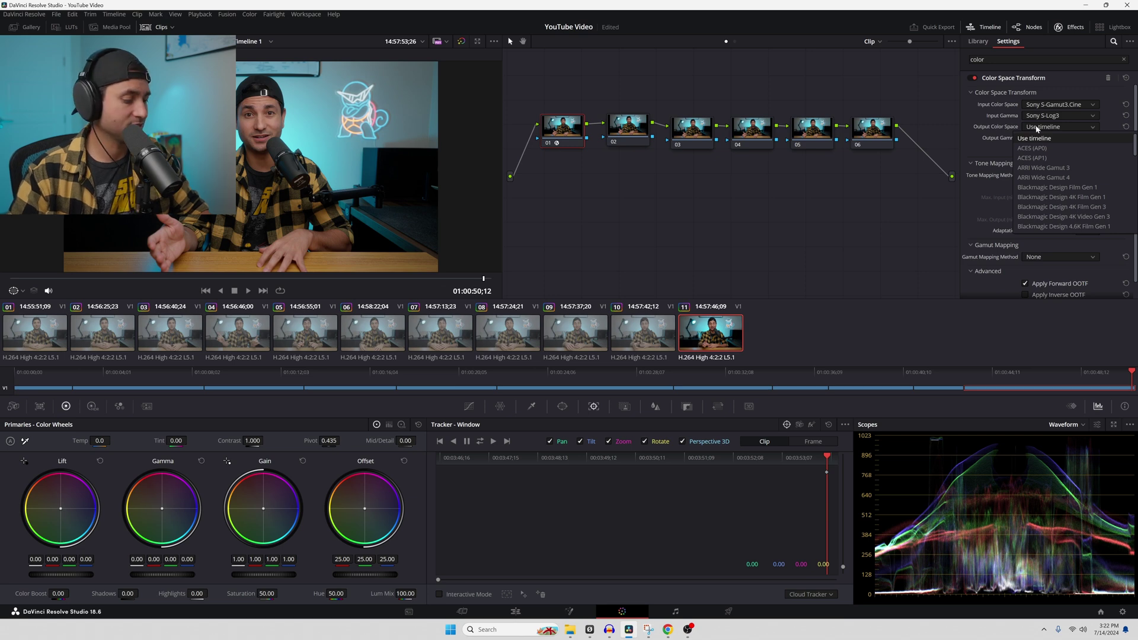
pyautogui.scroll(-3, 1046, 230)
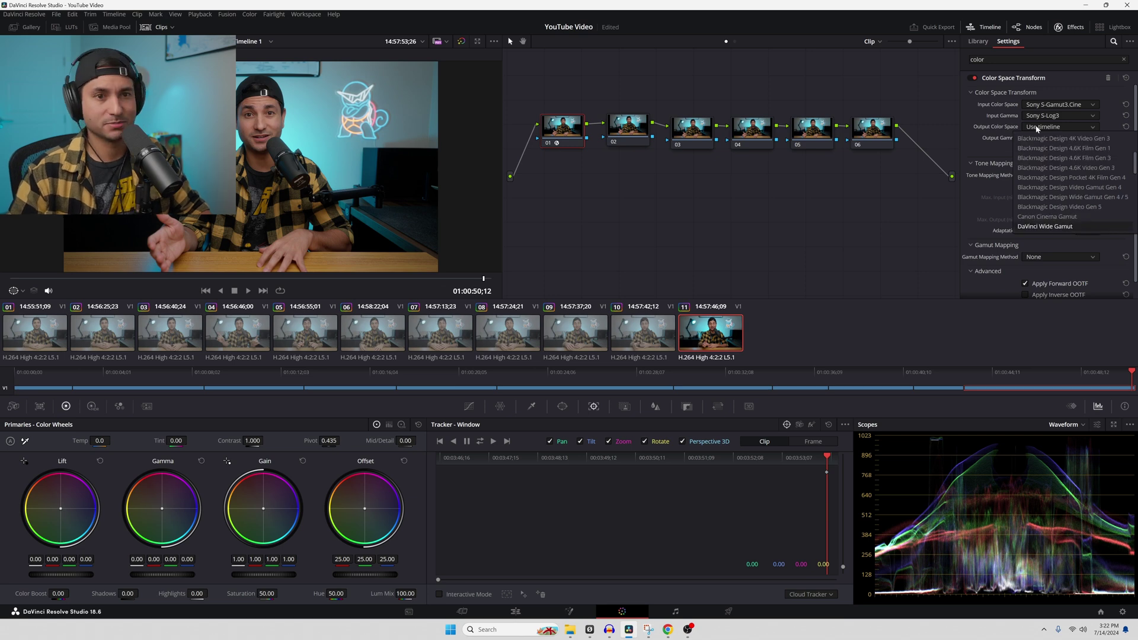
pyautogui.click(1046, 227)
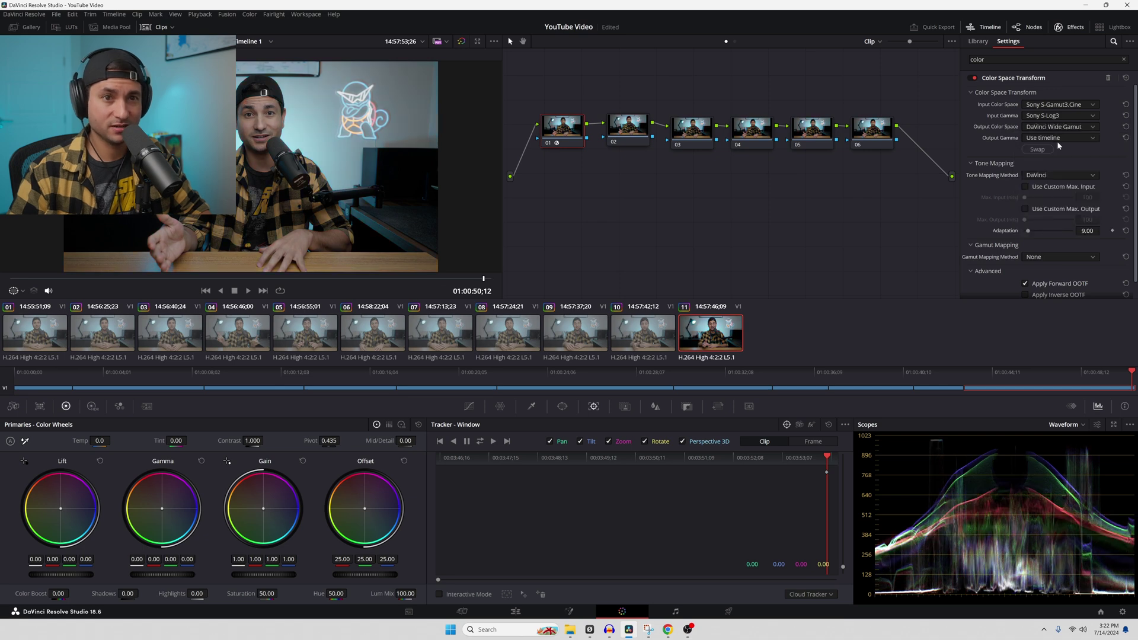
pyautogui.click(1056, 139)
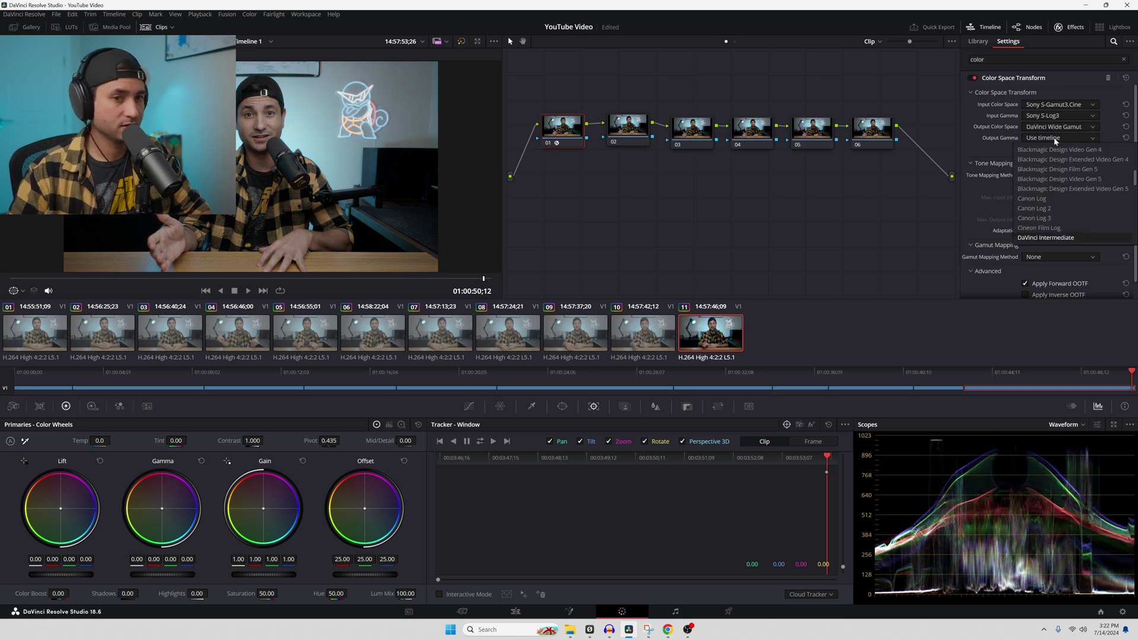
pyautogui.click(1052, 237)
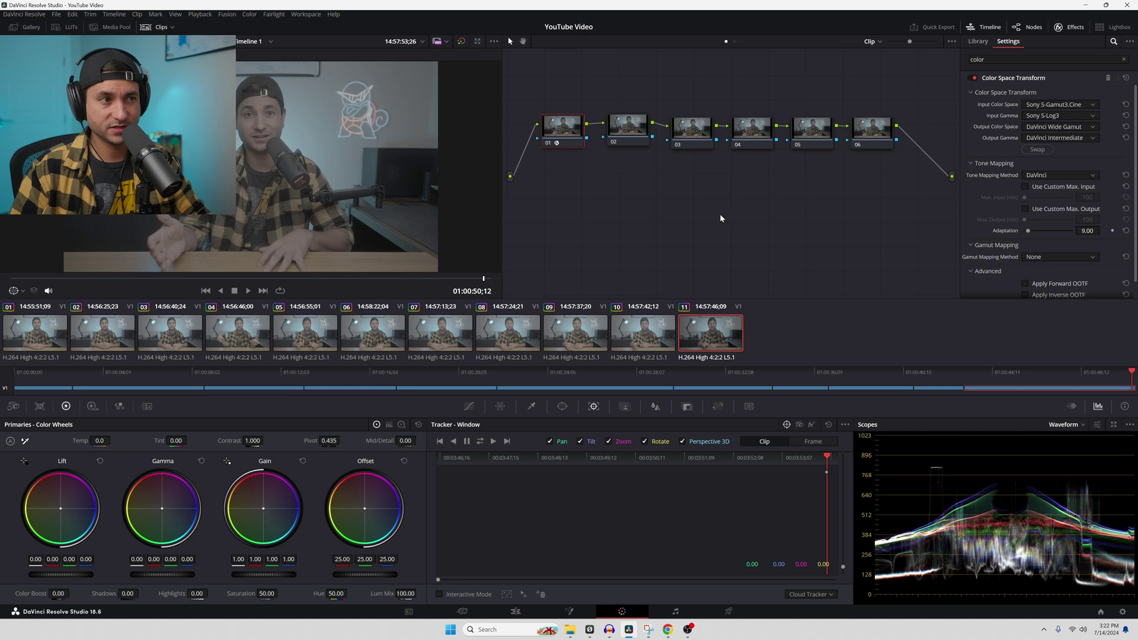
# Give node 01 the node label 'CST'
pyautogui.rightClick(565, 134)
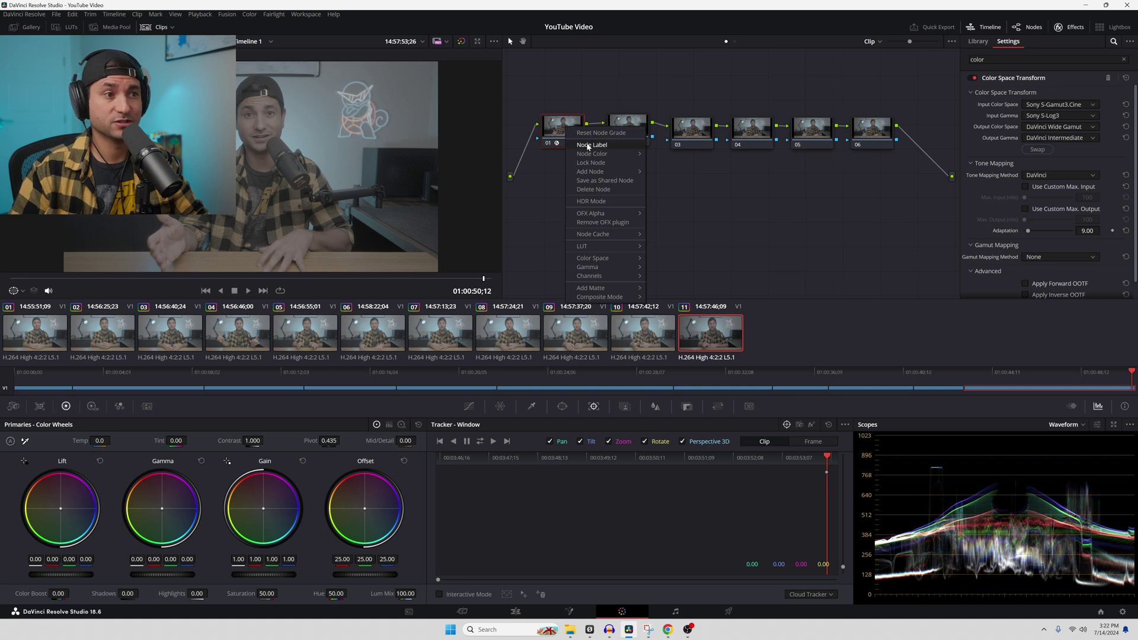
pyautogui.click(589, 146)
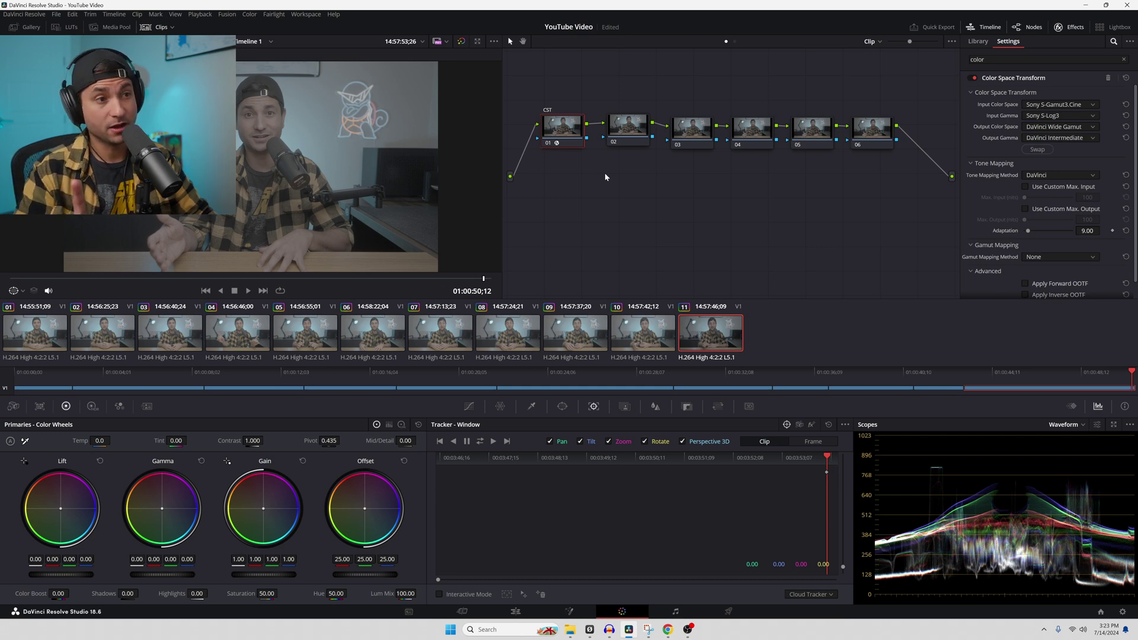
# Apply Color Space Transform to node 05 with DaVinci Wide Gamut / DaVinci Intermediate input
pyautogui.click(817, 138)
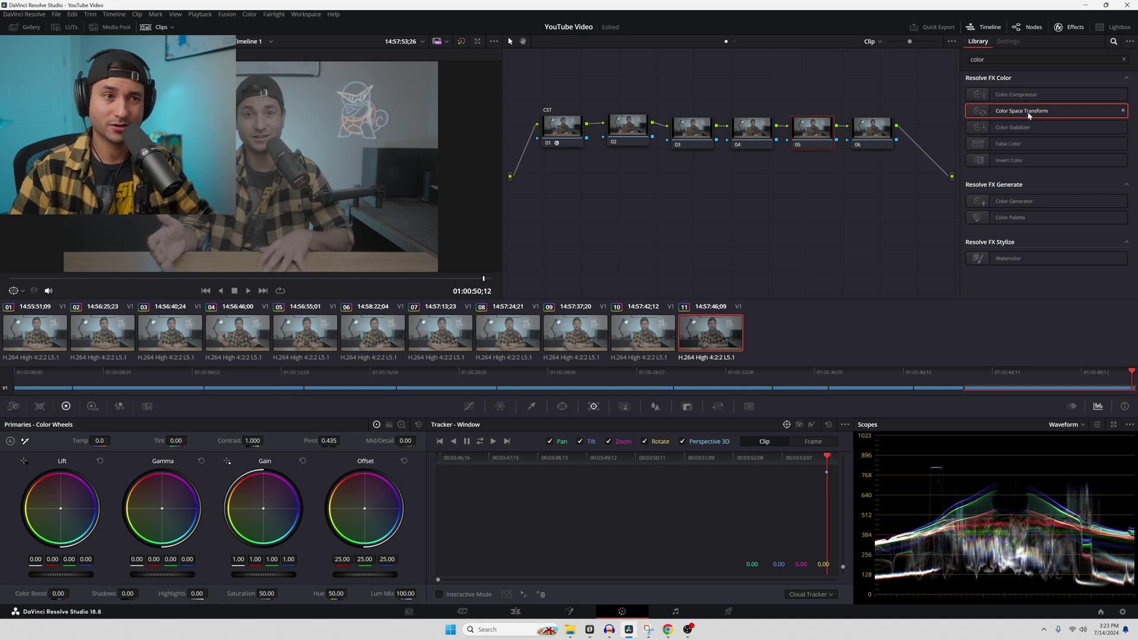
pyautogui.moveTo(1028, 115); pyautogui.dragTo(816, 136)
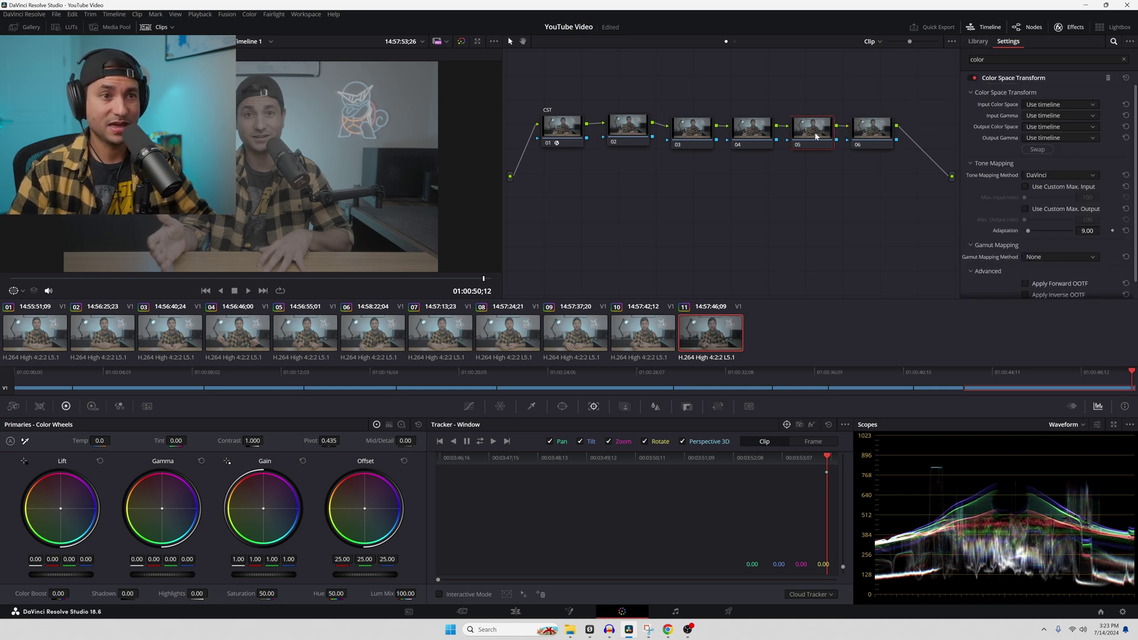
pyautogui.click(1041, 105)
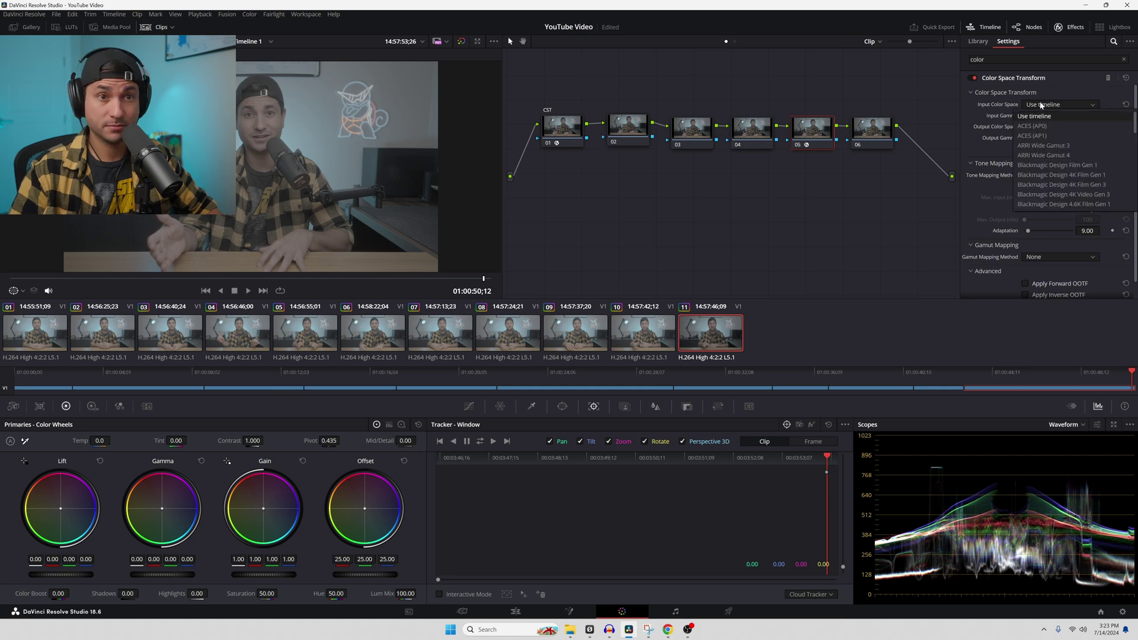
pyautogui.scroll(-3, 1046, 154)
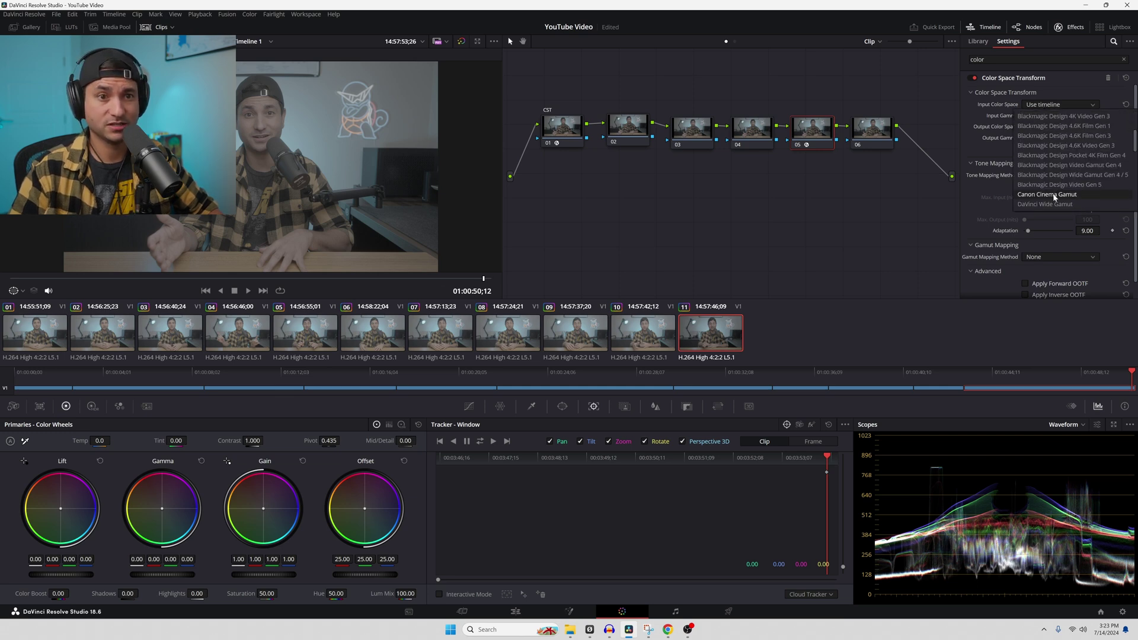
pyautogui.click(1055, 188)
pyautogui.click(1058, 115)
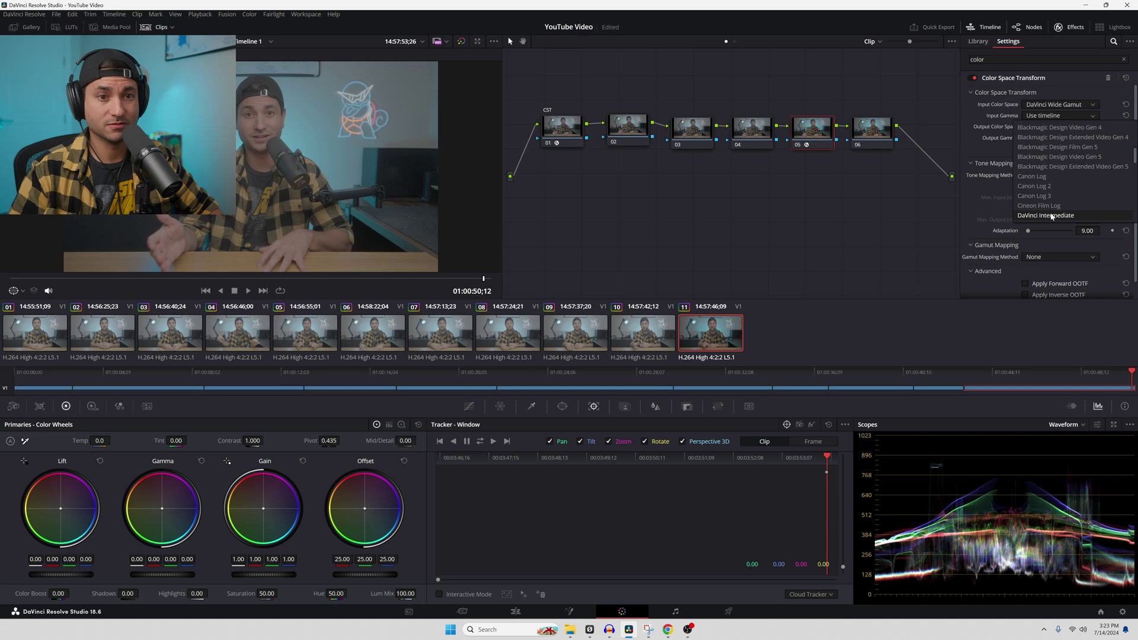
pyautogui.click(1057, 140)
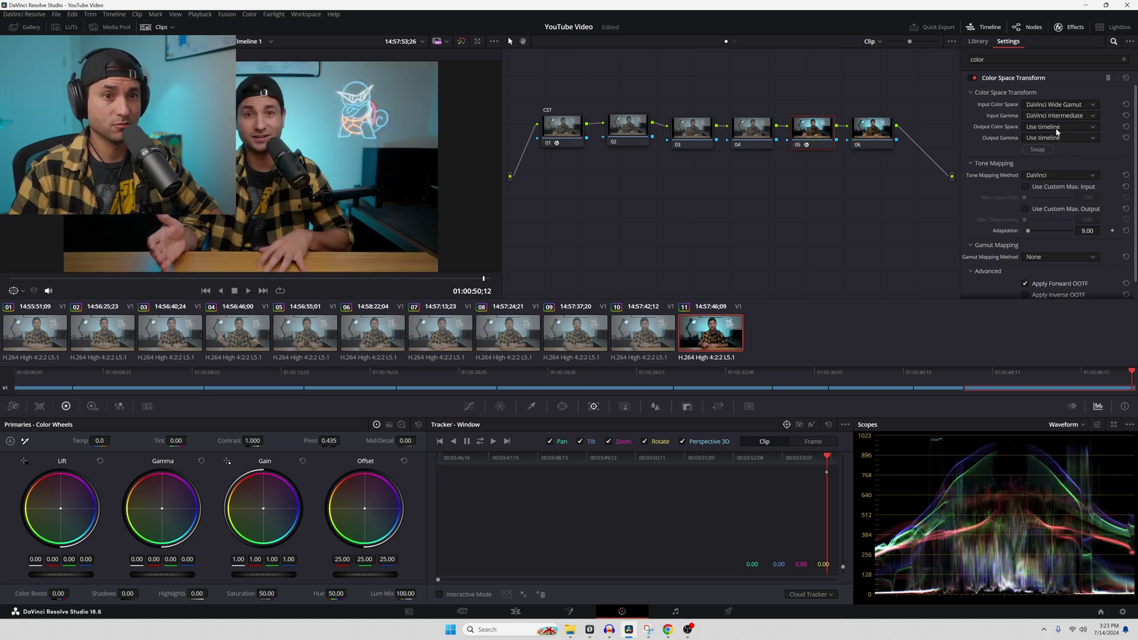
# Set node 05's CST output to Rec.709 / Gamma 2.4, save, and compare with node 01
pyautogui.click(1058, 128)
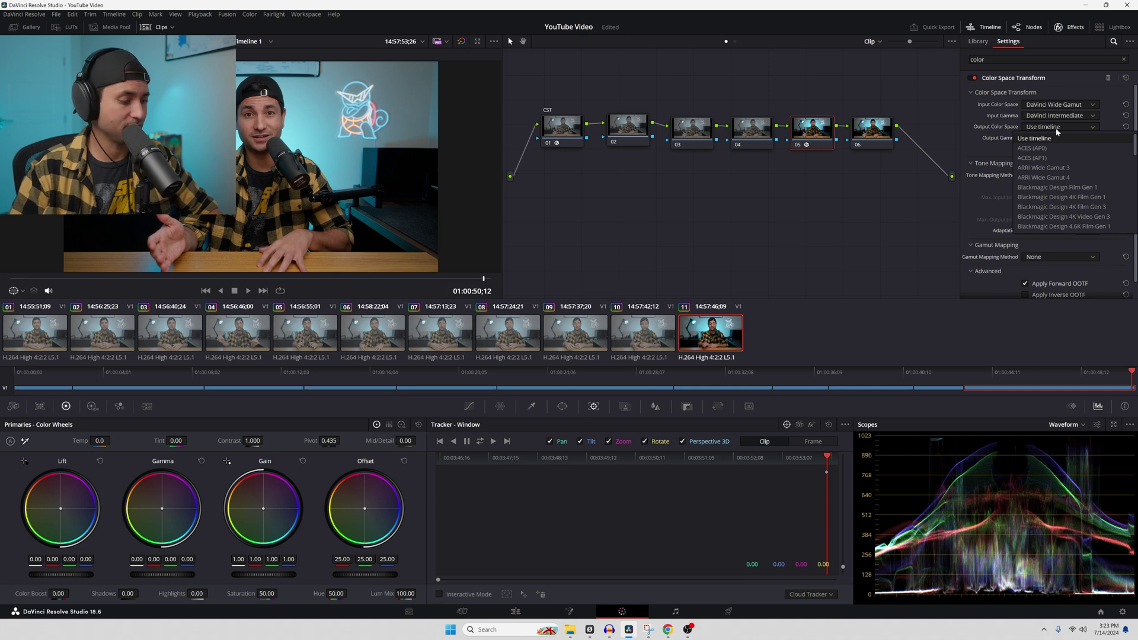
pyautogui.scroll(-5, 1049, 178)
pyautogui.click(1045, 193)
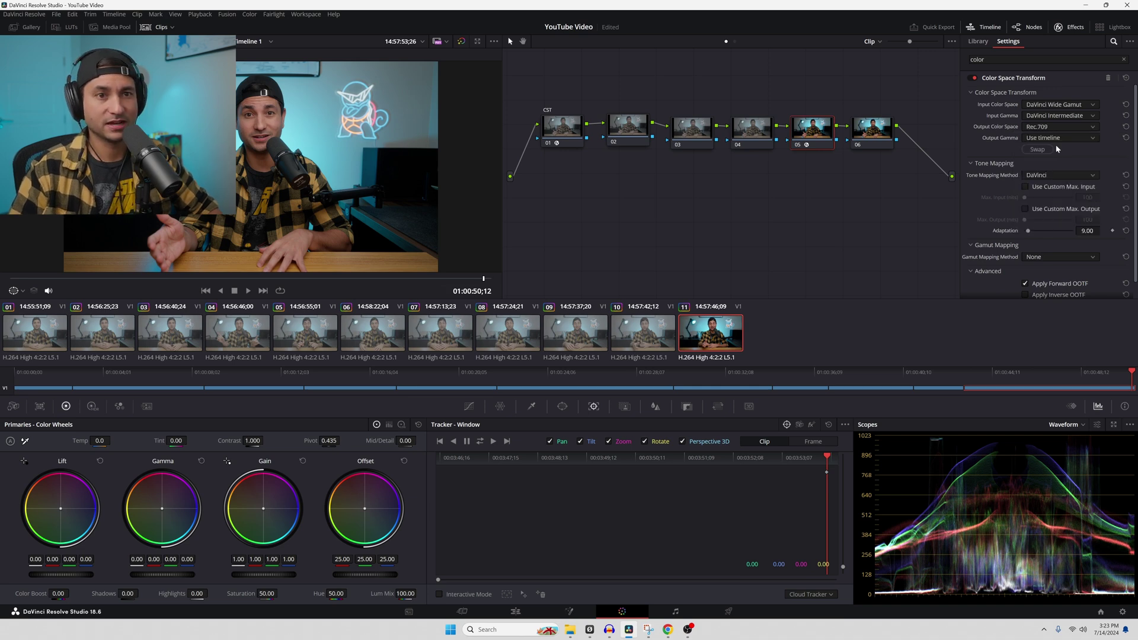
pyautogui.click(1056, 140)
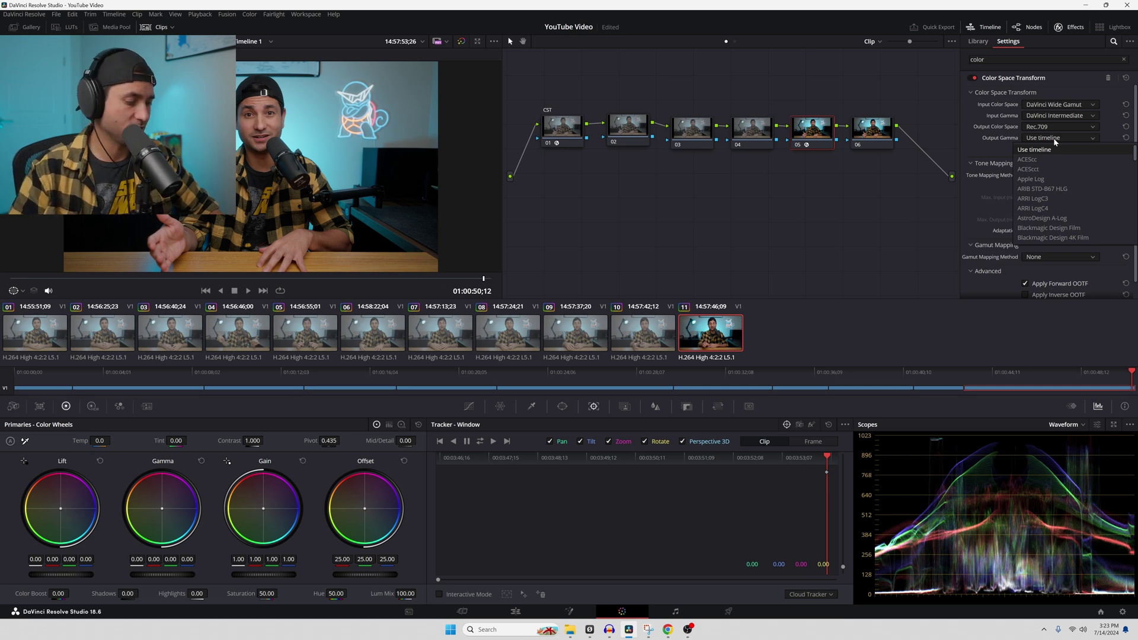
pyautogui.scroll(-5, 1057, 178)
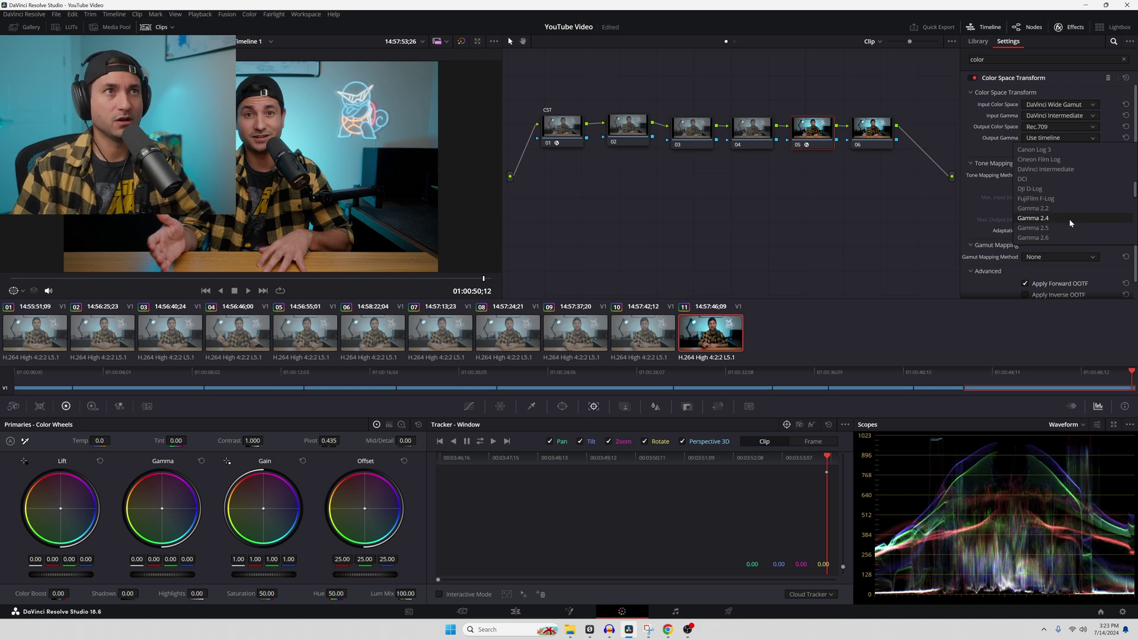
pyautogui.click(1069, 219)
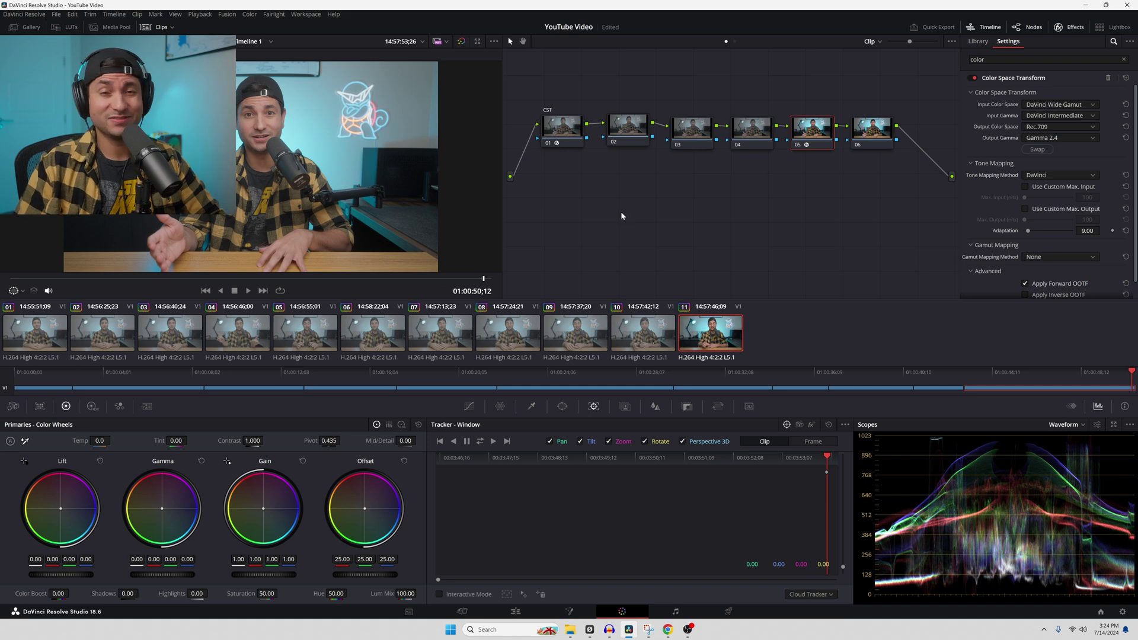
pyautogui.hotkey('ctrl', 's')
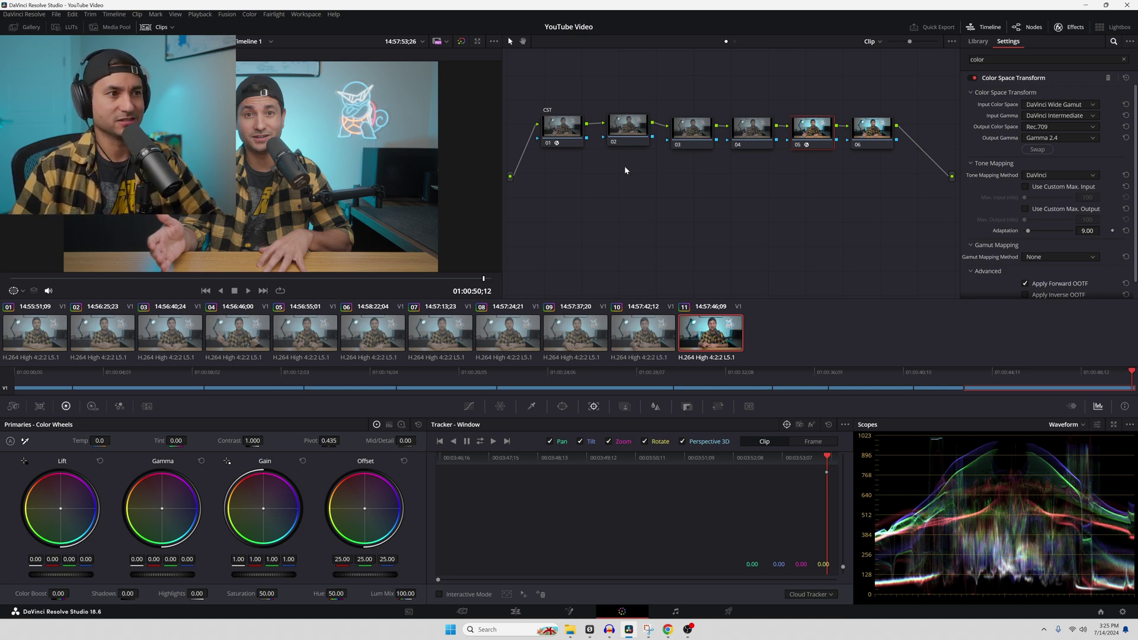
pyautogui.click(551, 129)
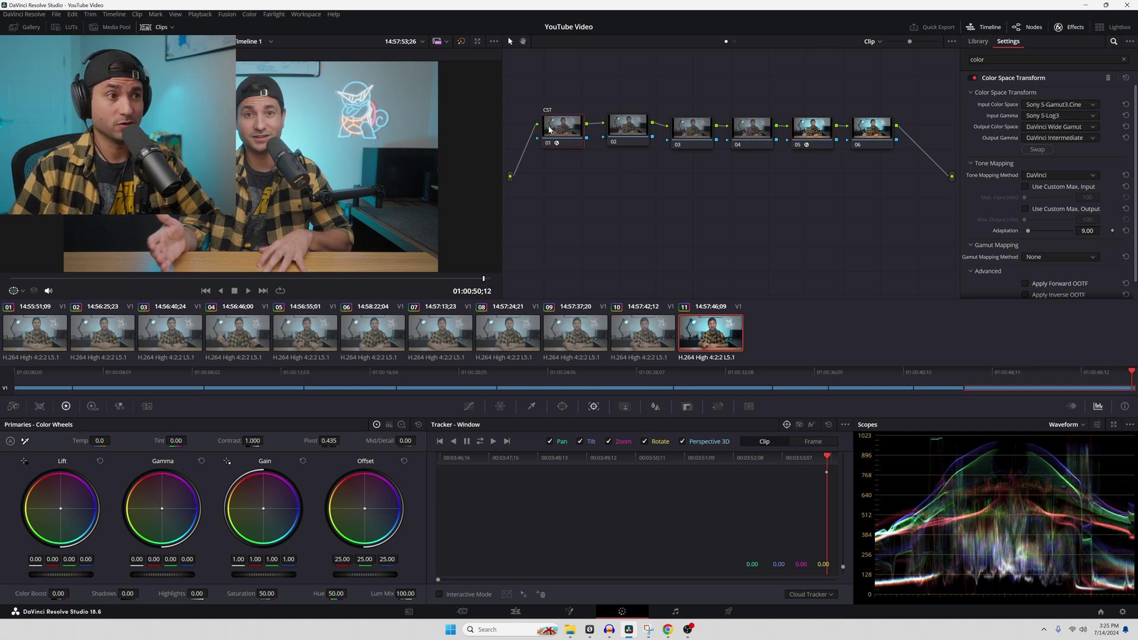
# Label node 05 'CST2'
pyautogui.click(815, 130)
pyautogui.rightClick(815, 131)
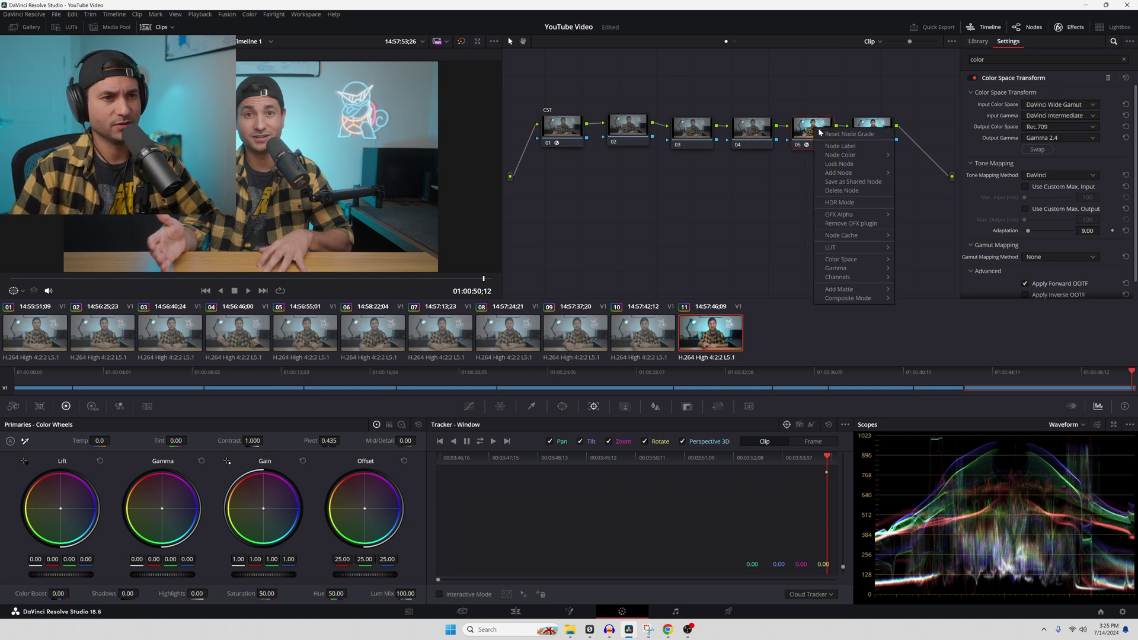
pyautogui.click(853, 147)
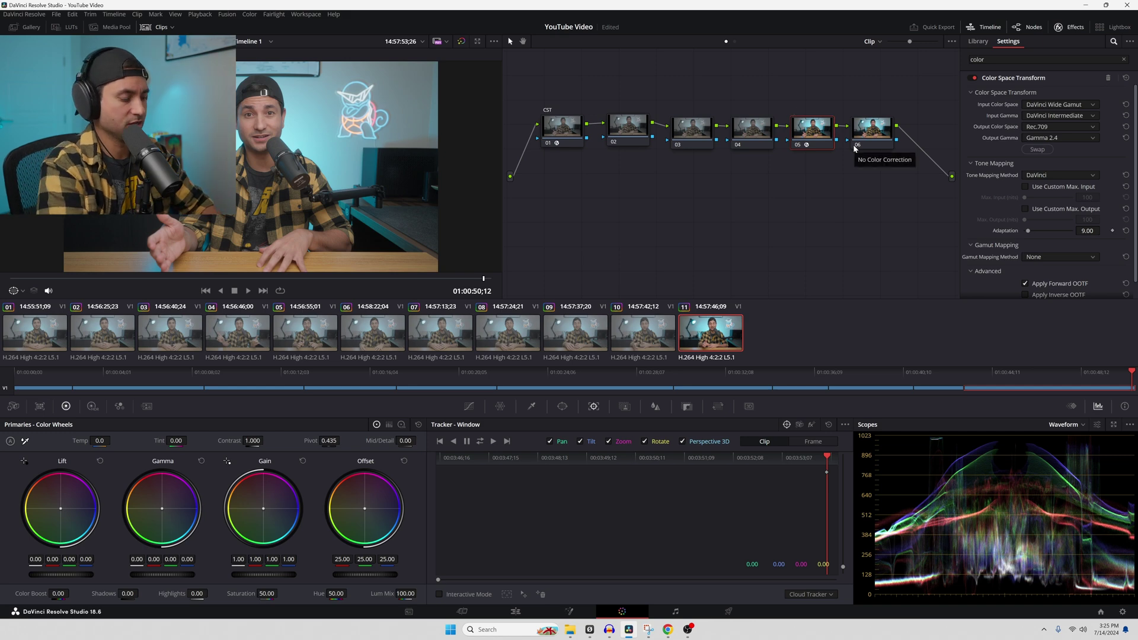
pyautogui.write('CST2')
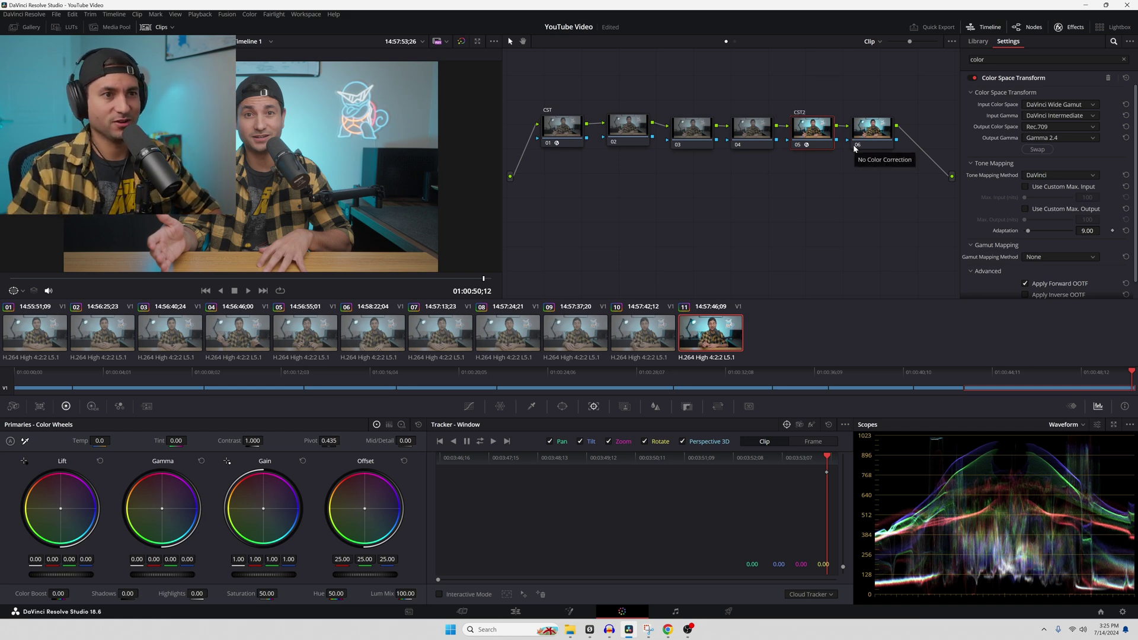
pyautogui.press('Return')
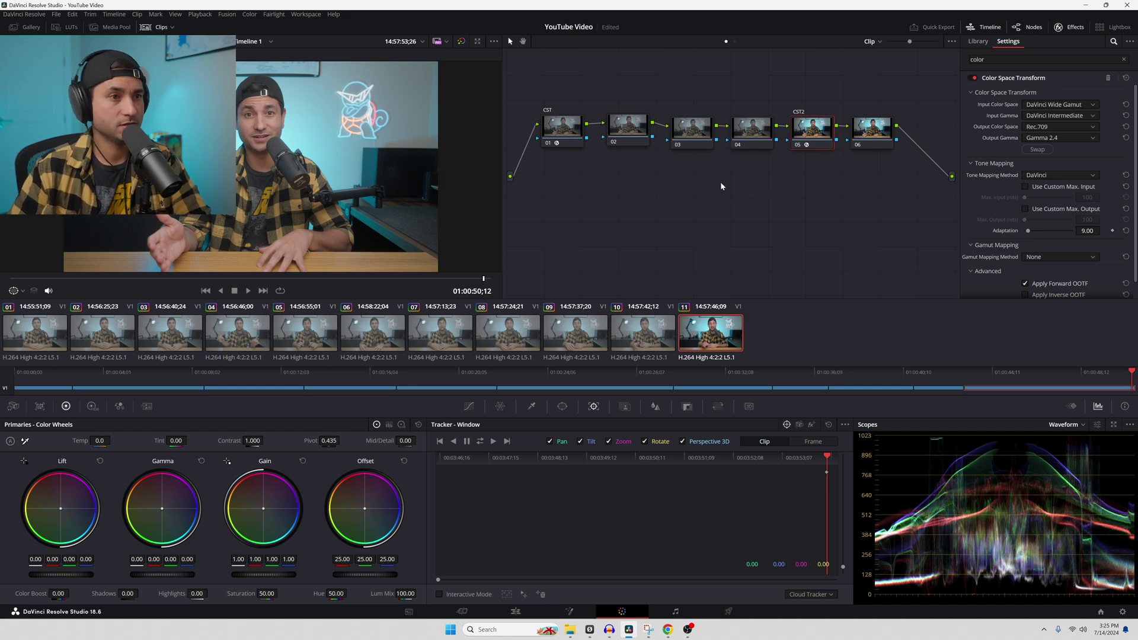
pyautogui.click(640, 132)
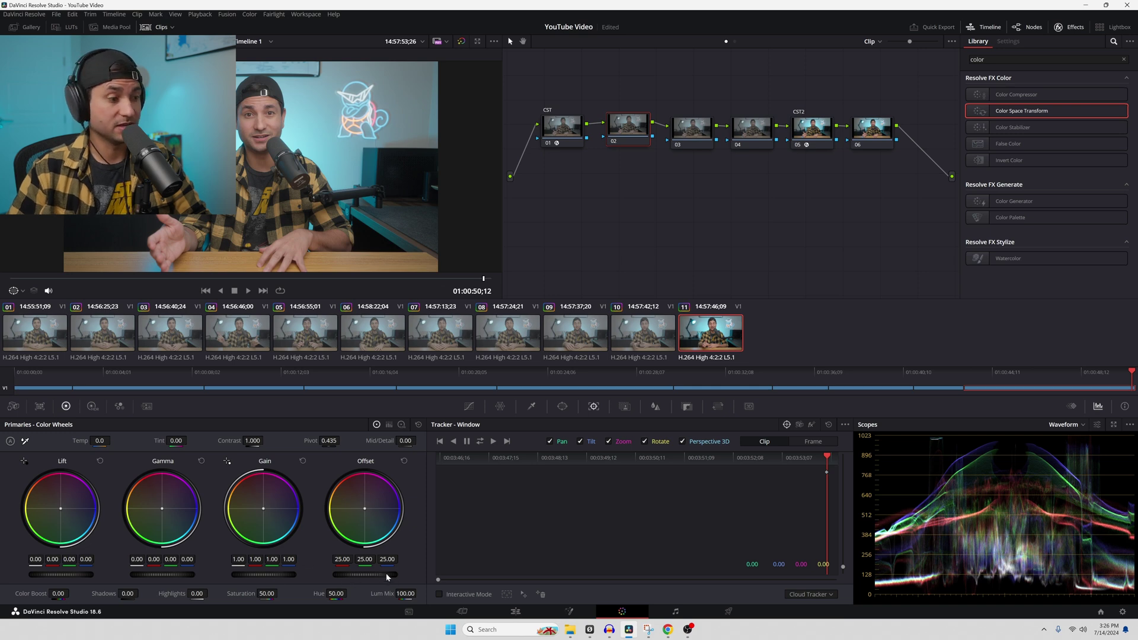
pyautogui.moveTo(386, 573)
pyautogui.mouseDown()
pyautogui.moveTo(363, 573)
pyautogui.moveTo(385, 574)
pyautogui.mouseUp()
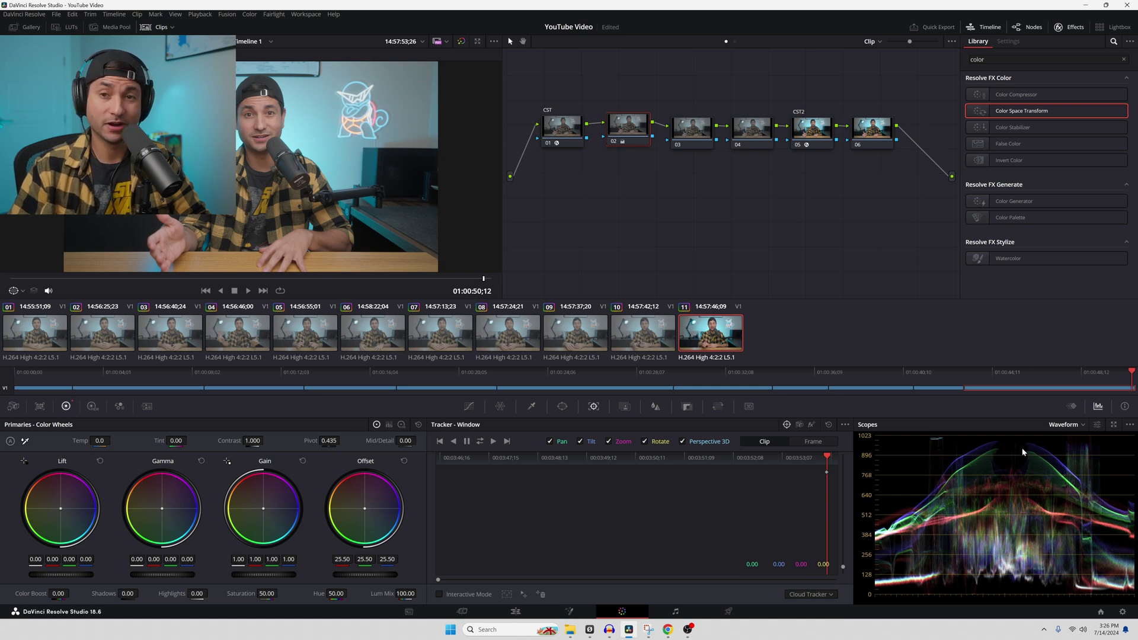
pyautogui.click(403, 461)
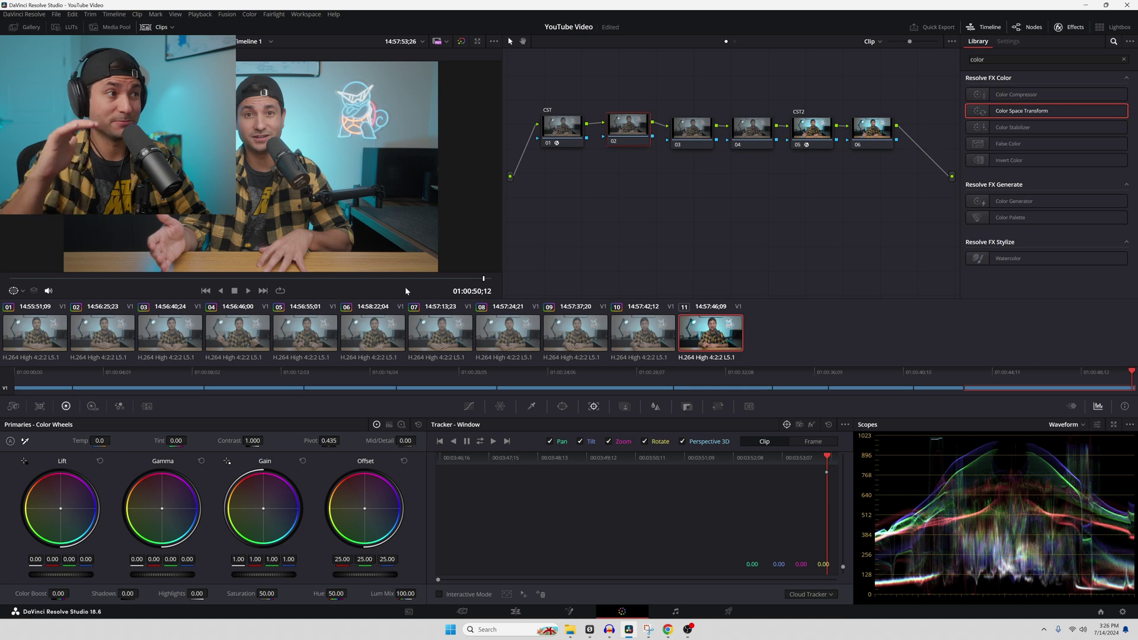
pyautogui.click(25, 462)
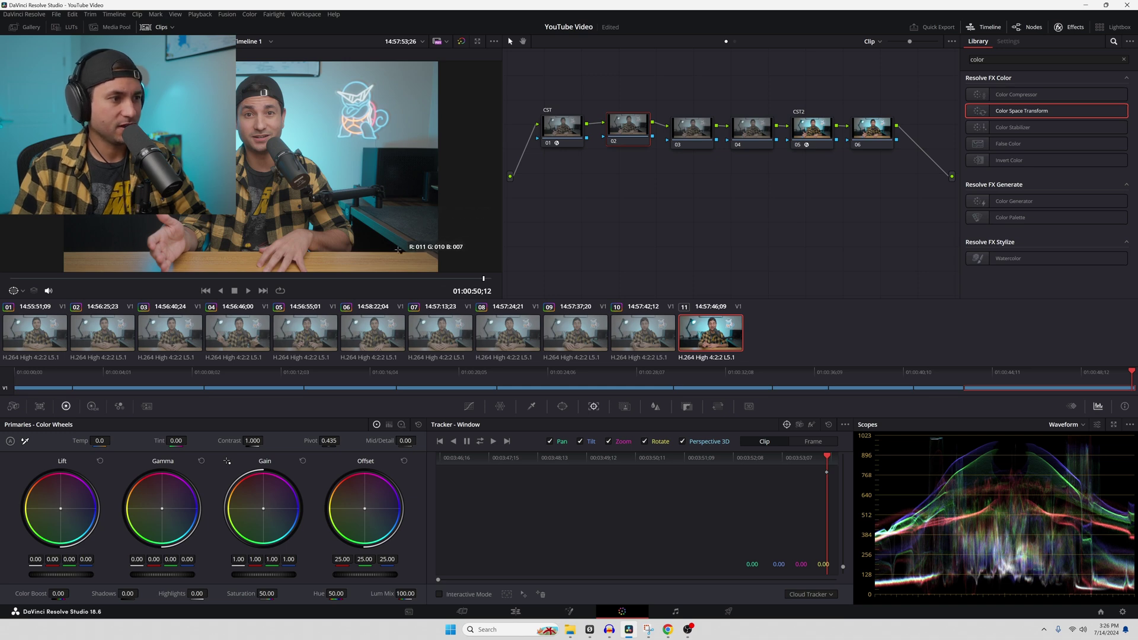
pyautogui.click(398, 251)
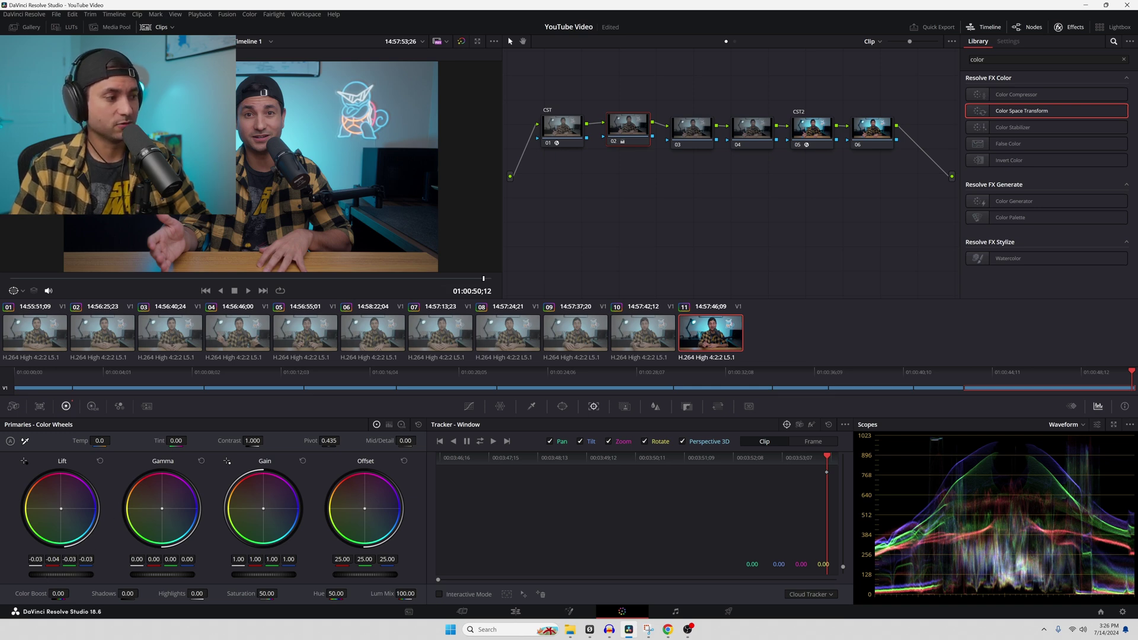
pyautogui.moveTo(61, 574); pyautogui.dragTo(63, 574)
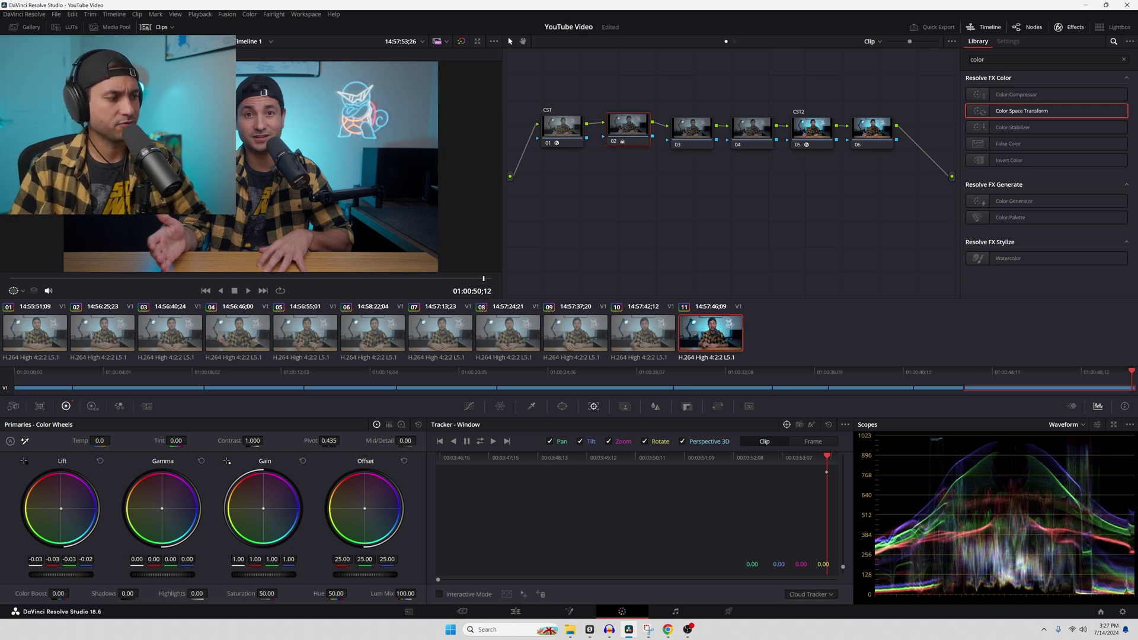
pyautogui.moveTo(64, 574); pyautogui.dragTo(93, 474)
pyautogui.click(100, 462)
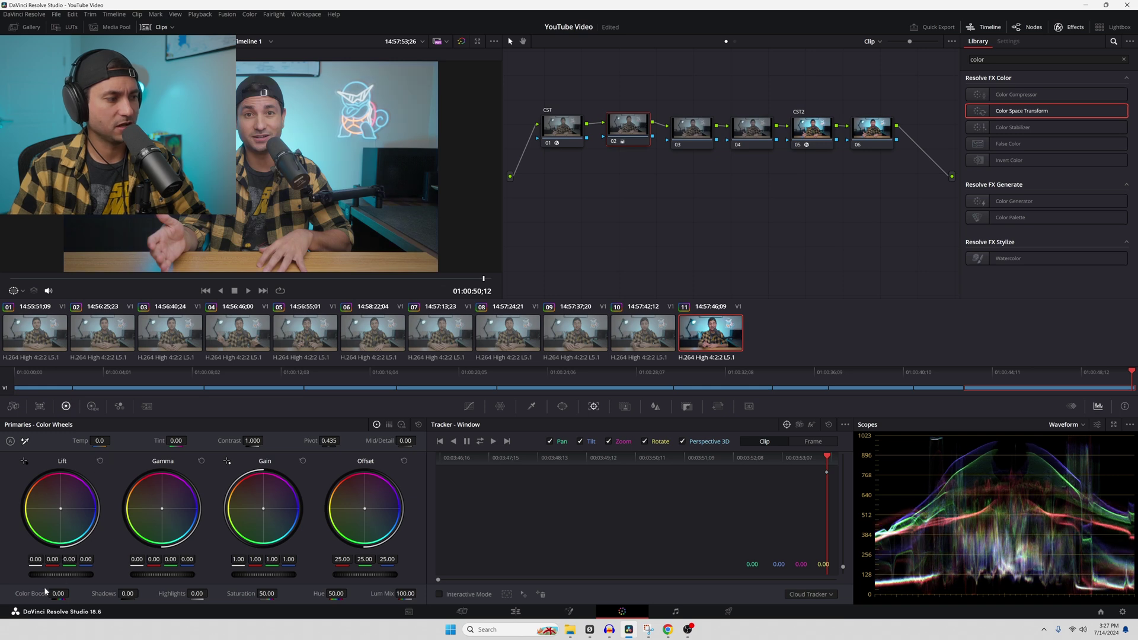
pyautogui.moveTo(65, 575); pyautogui.dragTo(59, 575)
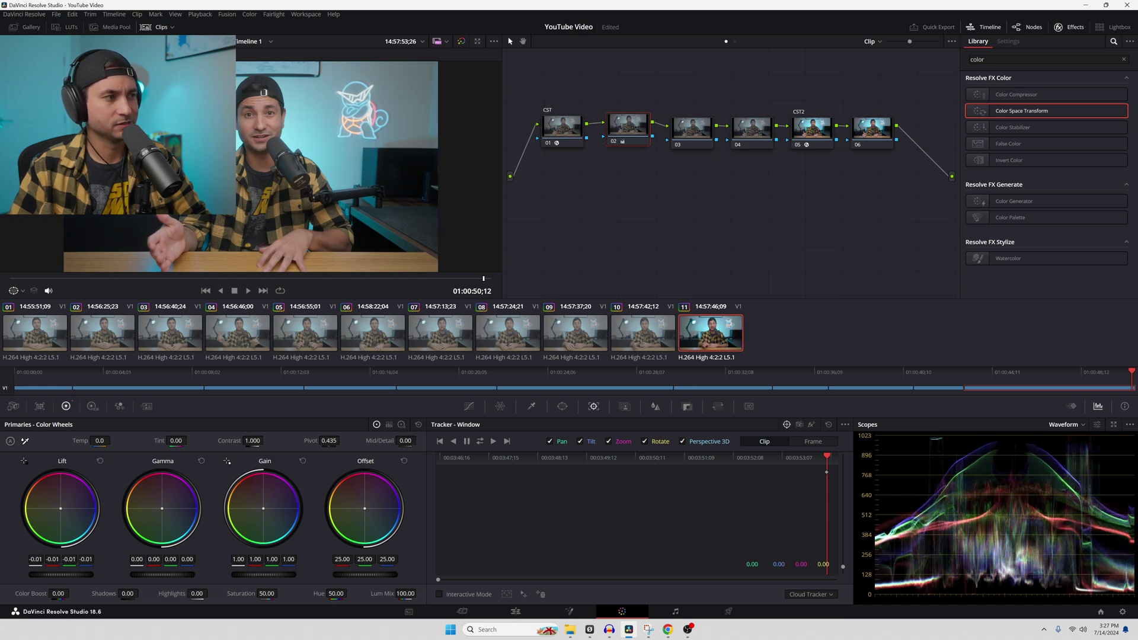
pyautogui.moveTo(61, 574); pyautogui.dragTo(51, 574)
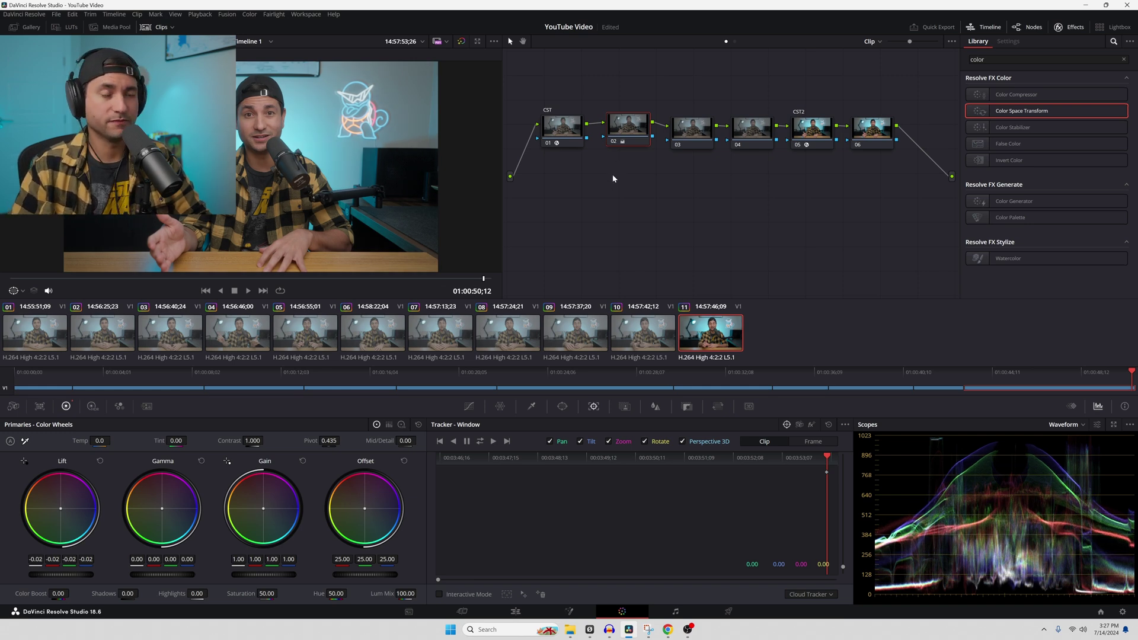
pyautogui.click(614, 143)
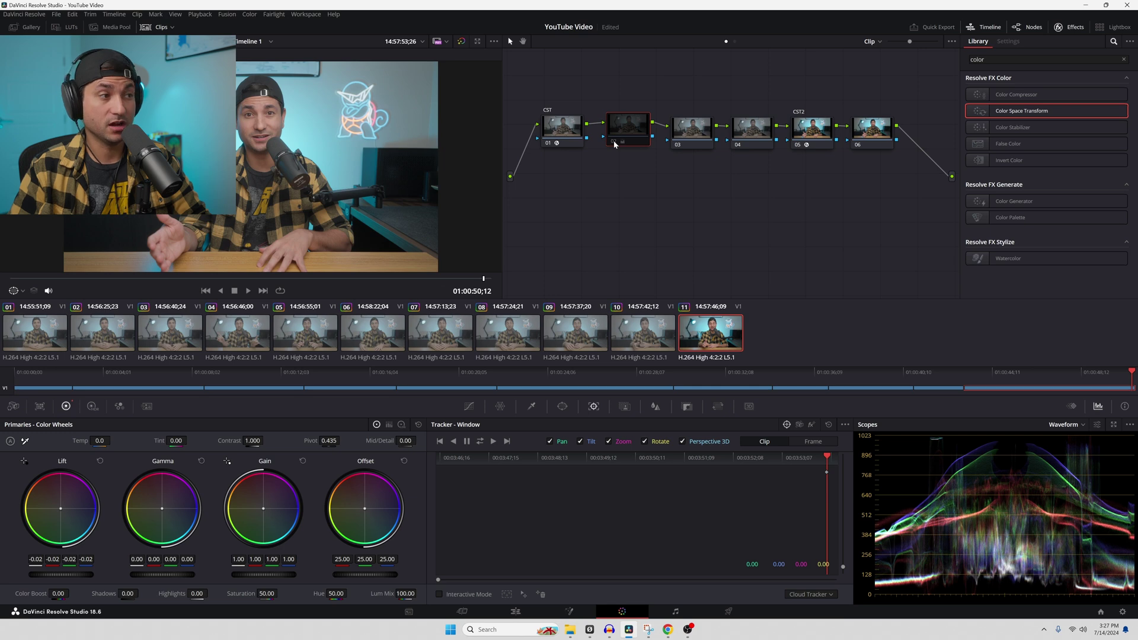
pyautogui.click(614, 144)
pyautogui.click(614, 144)
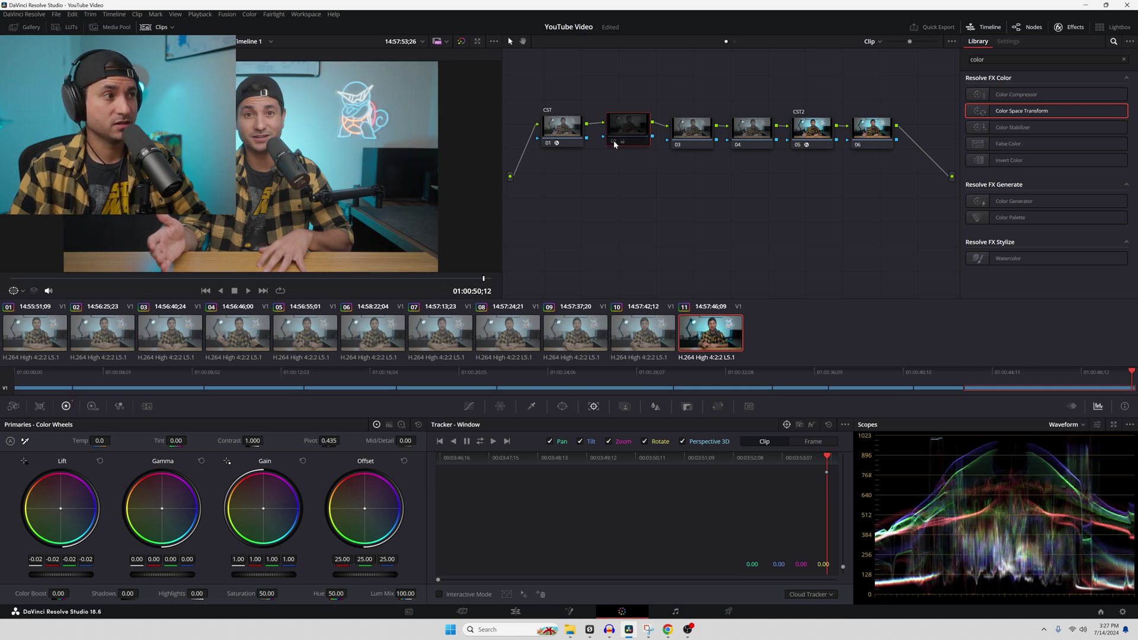
pyautogui.click(615, 144)
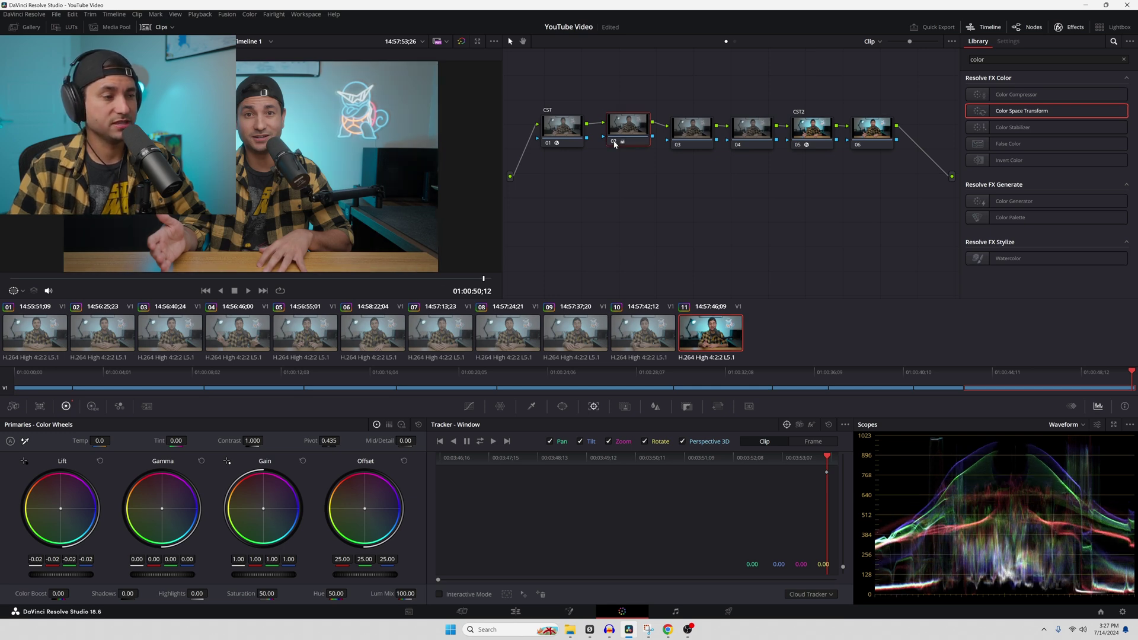
pyautogui.click(614, 144)
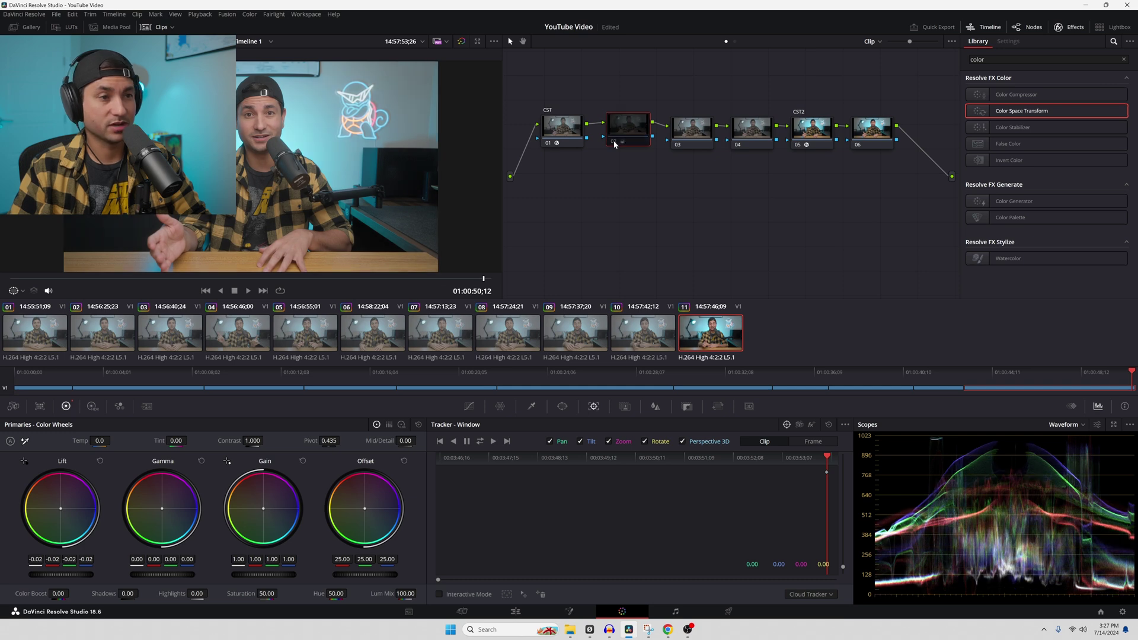
pyautogui.click(614, 144)
pyautogui.click(615, 144)
pyautogui.click(614, 144)
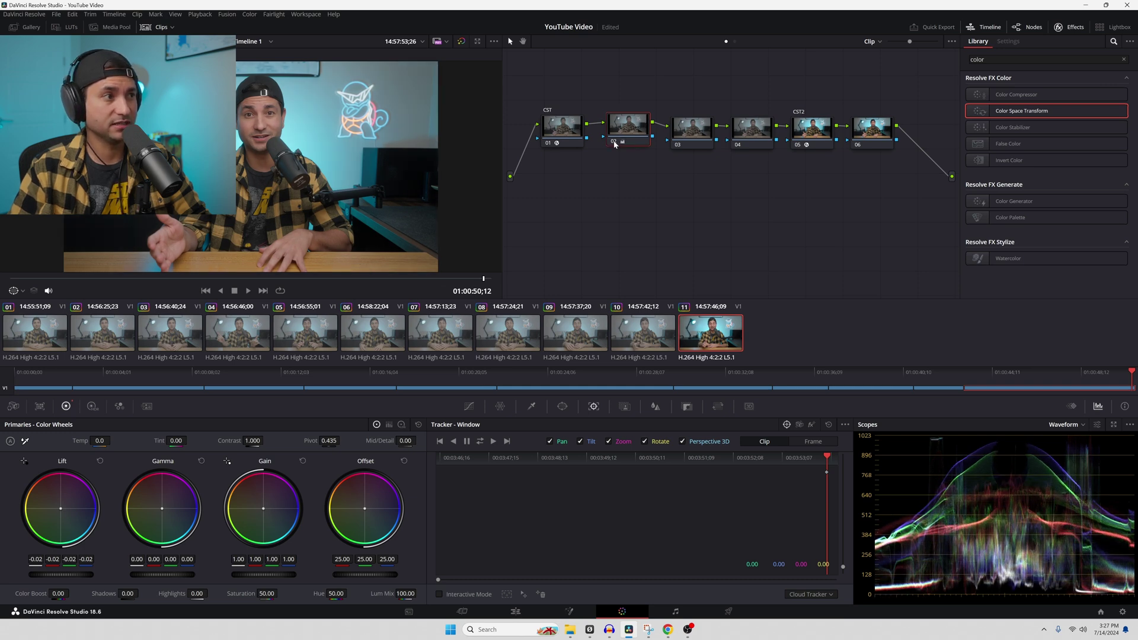
# White-balance node 02 from a neutral grey (Temp -2.5, Tint 0.23) and label it 'WB & Exp'
pyautogui.click(24, 442)
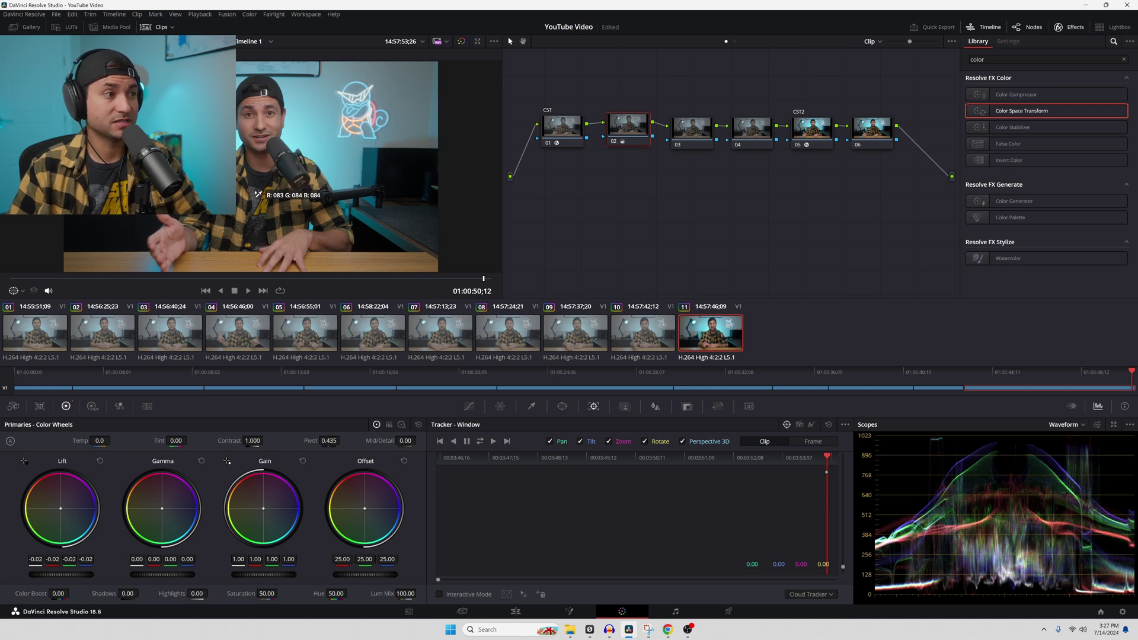
pyautogui.click(258, 195)
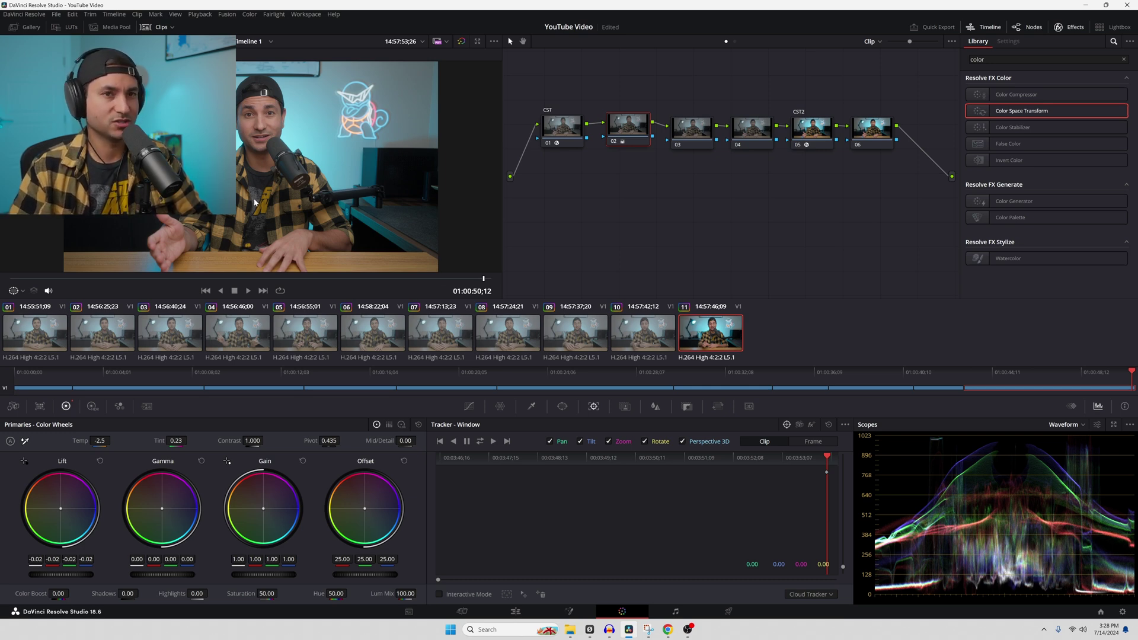
pyautogui.rightClick(627, 131)
pyautogui.click(659, 150)
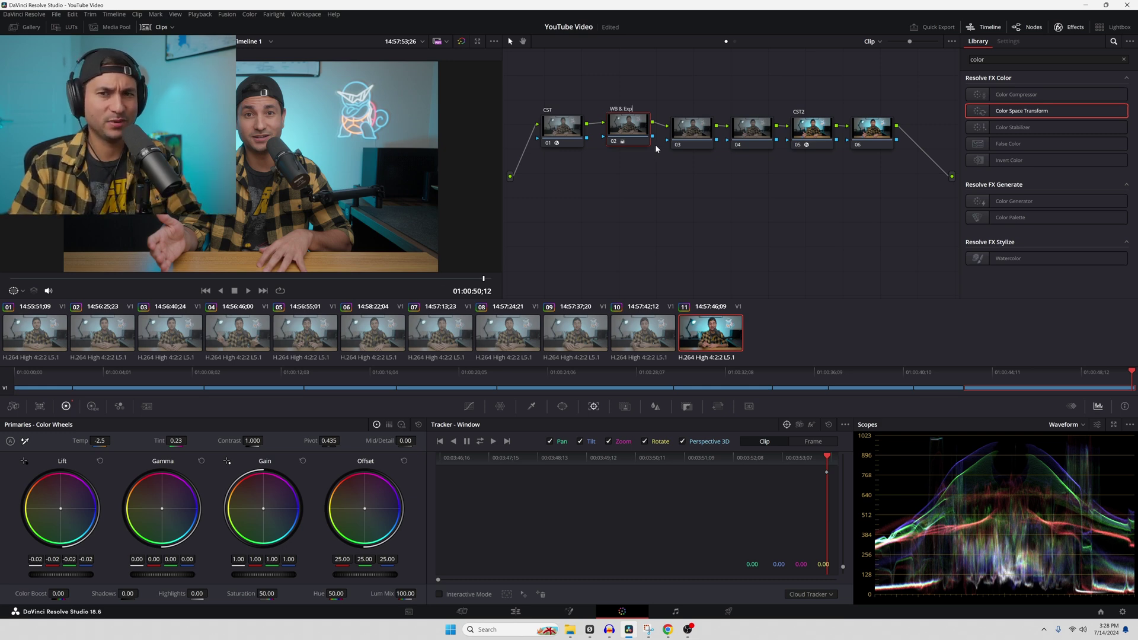
pyautogui.click(689, 139)
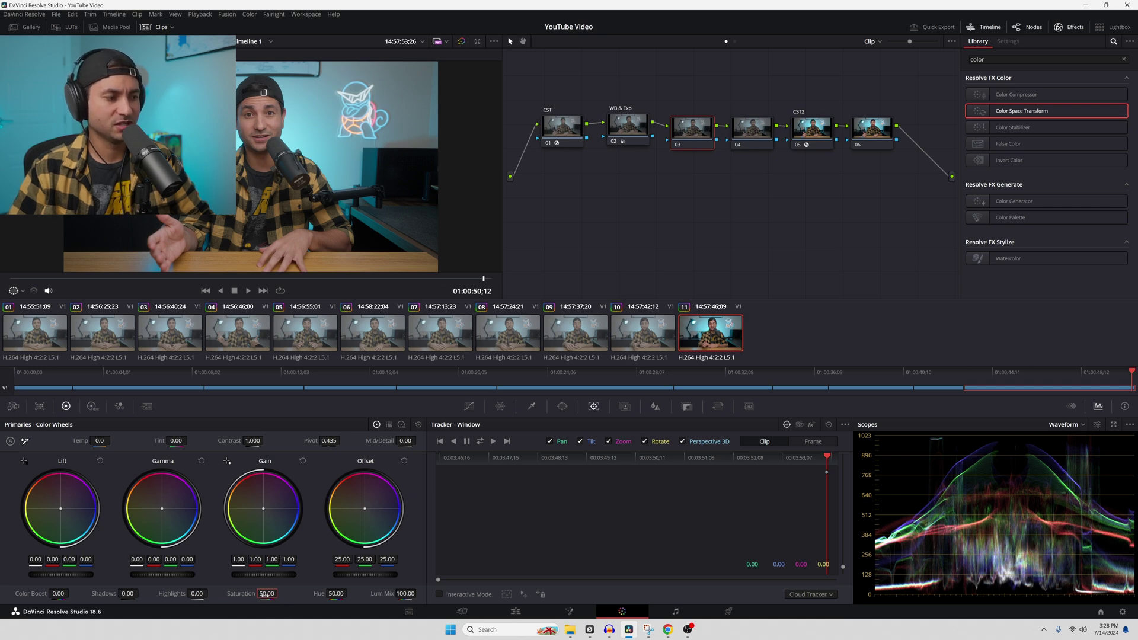
# Set node 03's Saturation to 60, toggling the node off and on to compare
pyautogui.write('60')
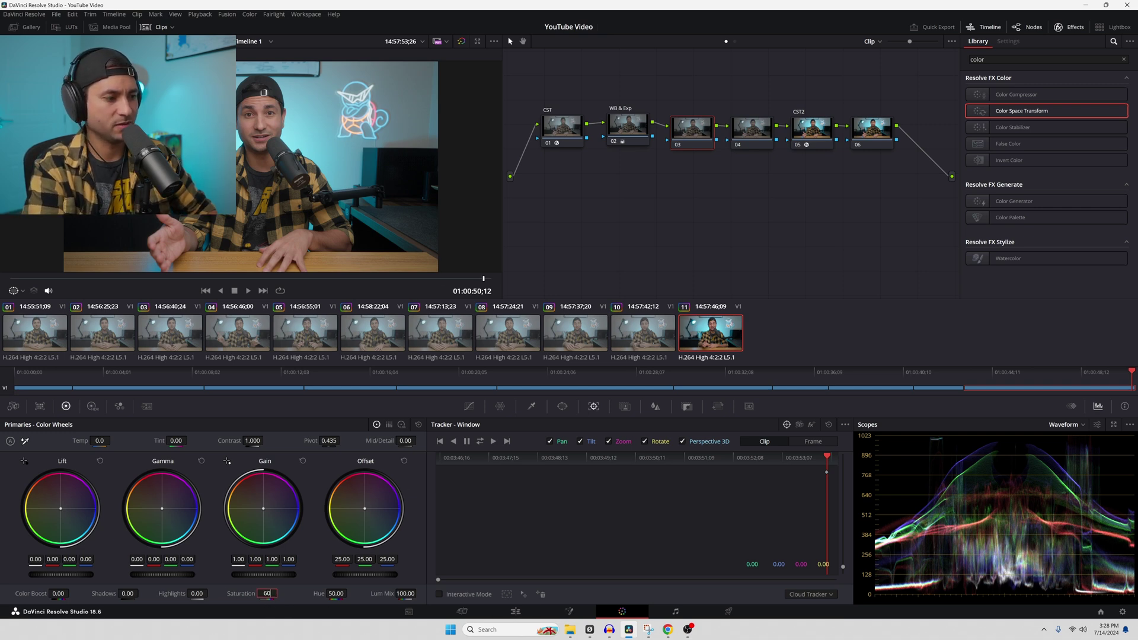
pyautogui.press('Return')
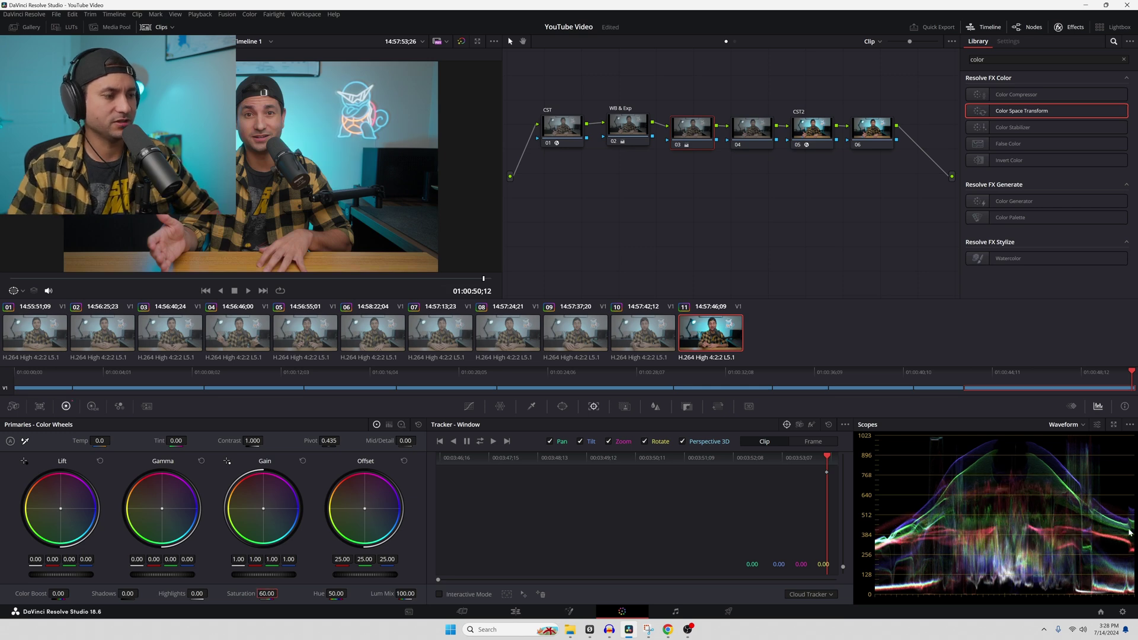
pyautogui.click(679, 146)
pyautogui.click(679, 145)
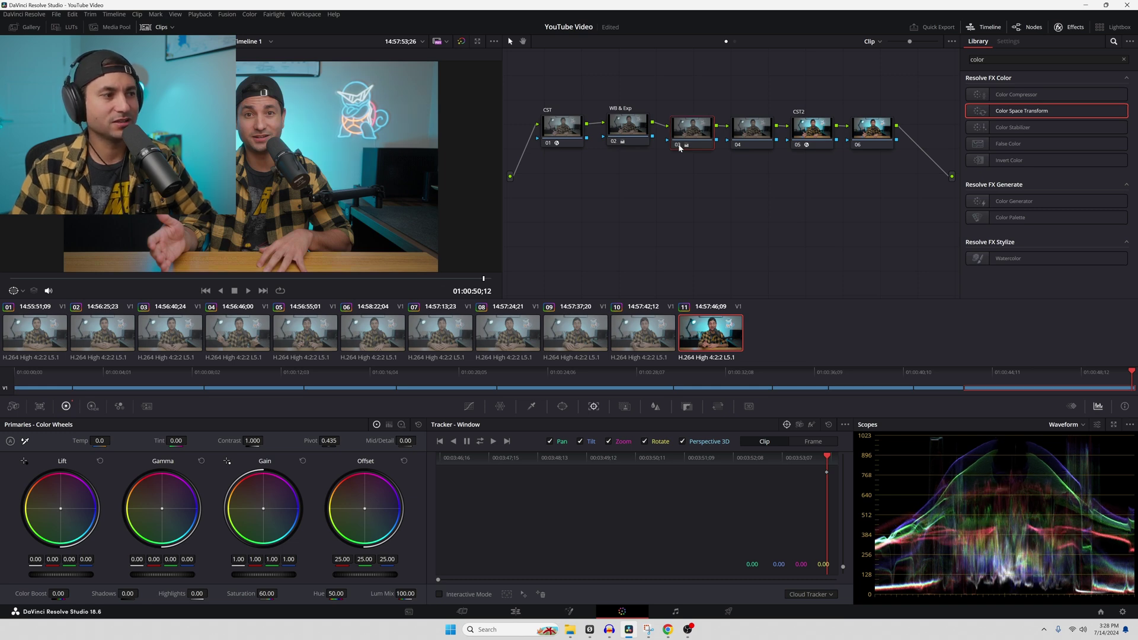
pyautogui.click(679, 146)
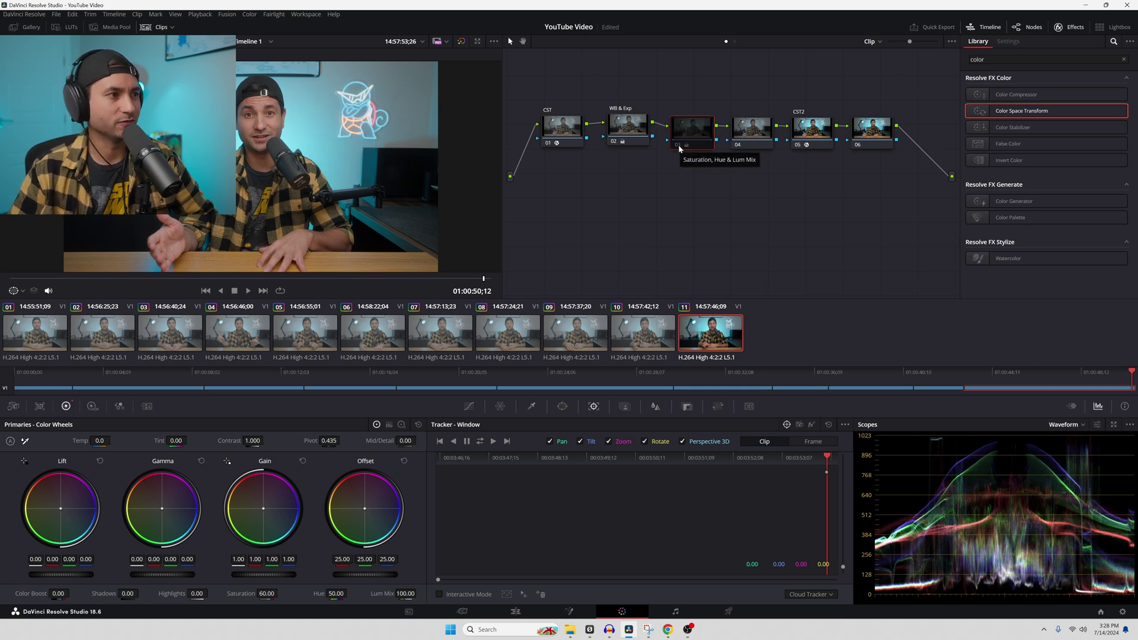
pyautogui.click(680, 145)
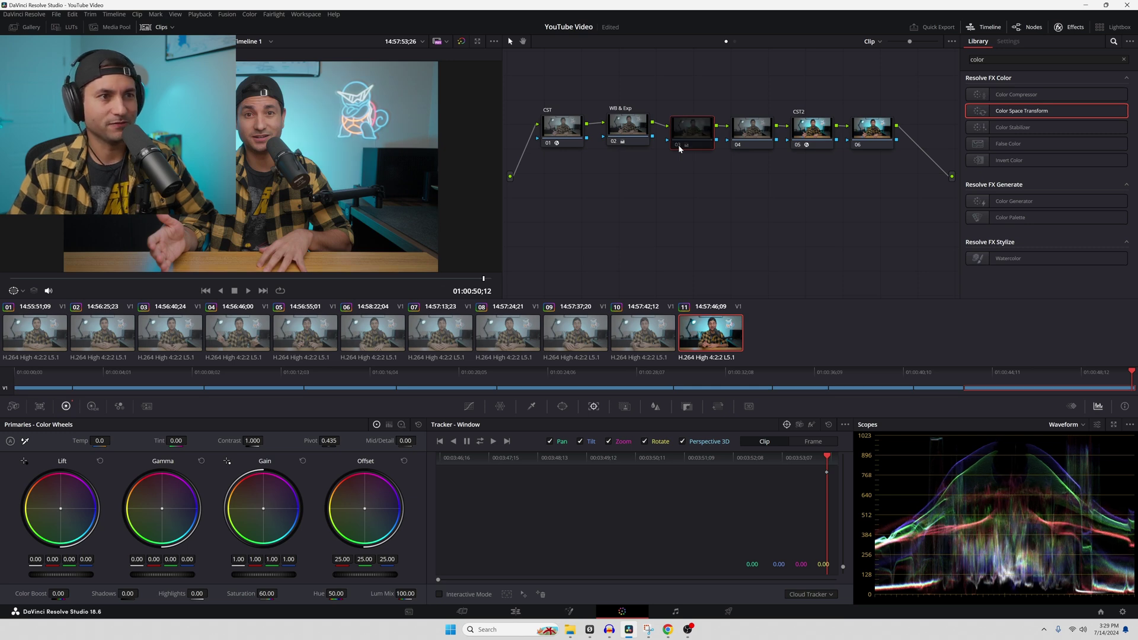
pyautogui.rightClick(686, 137)
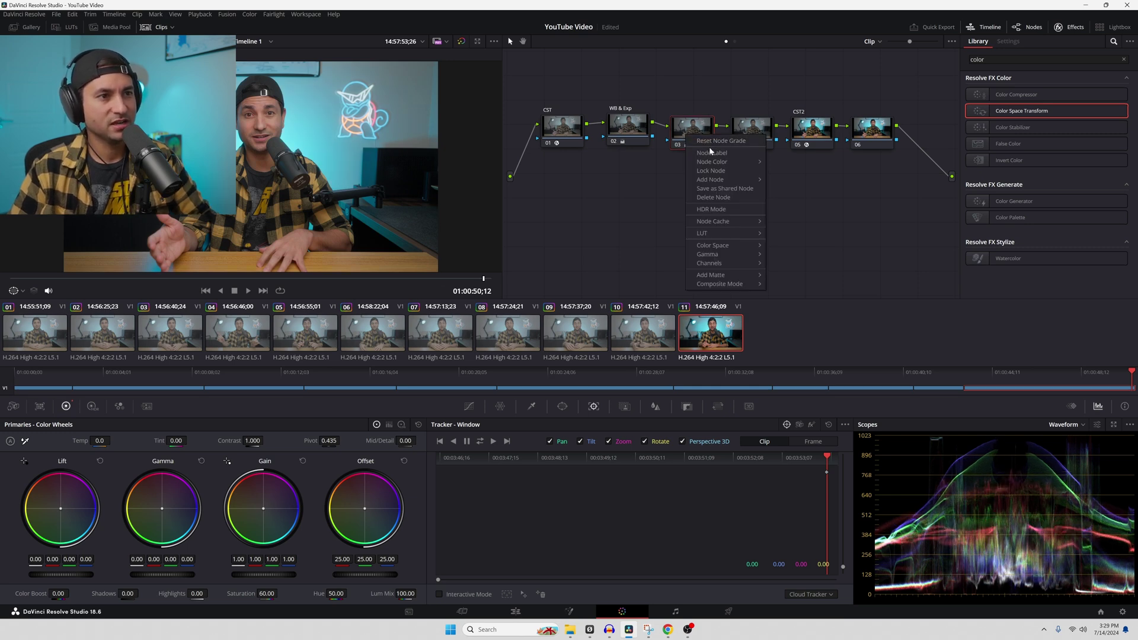
# Label node 03 'Sat', delete empty node 04, then select node 05 and open its Blur controls
pyautogui.click(711, 152)
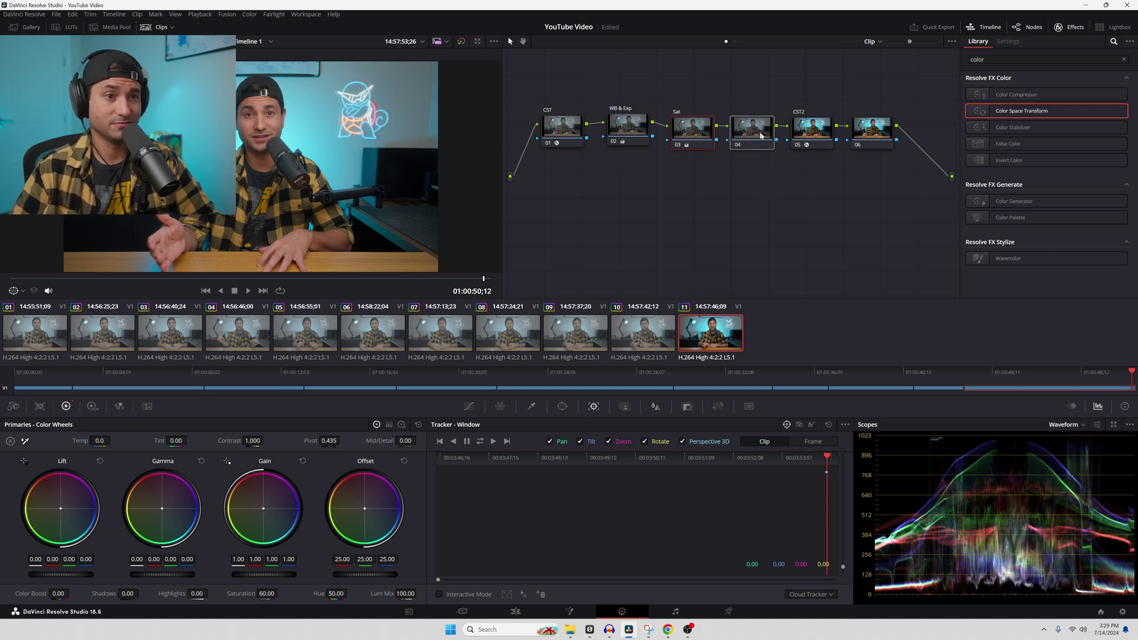
pyautogui.press('Delete')
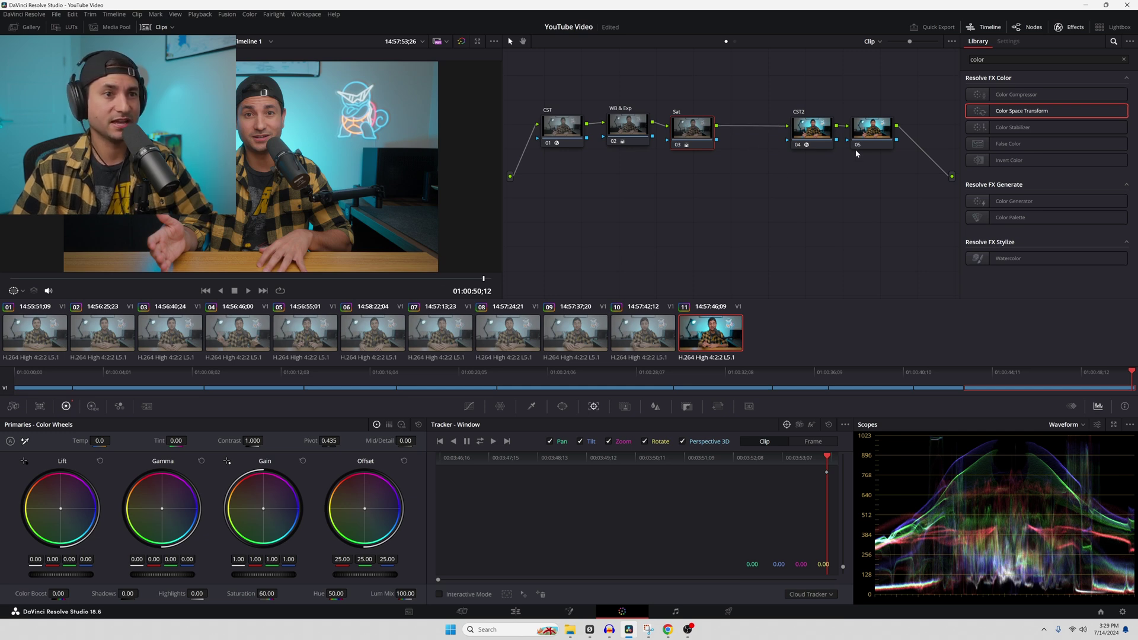
pyautogui.click(871, 131)
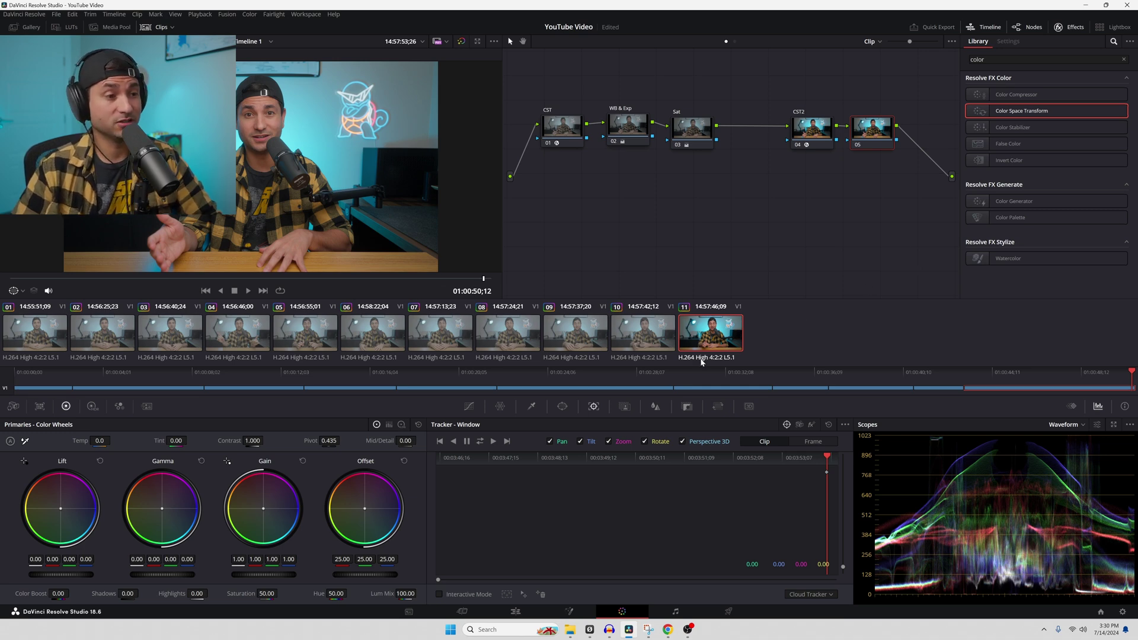
pyautogui.click(656, 408)
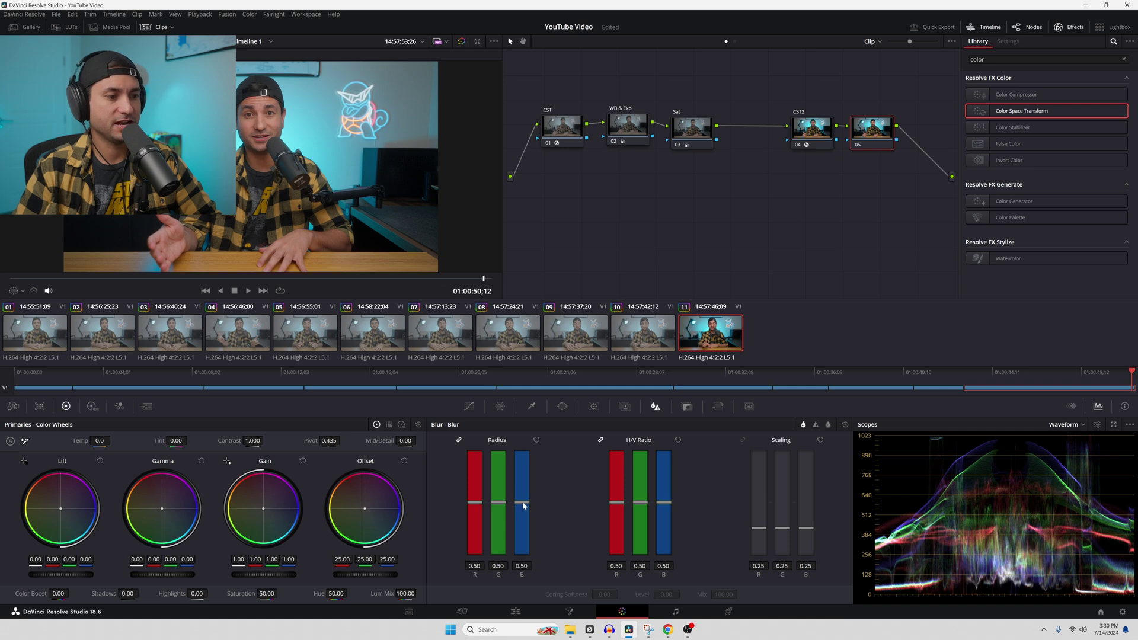
# Lower node 05's linked blur Radius, settling at 0.48 for a slight sharpen
pyautogui.moveTo(524, 504); pyautogui.dragTo(524, 508)
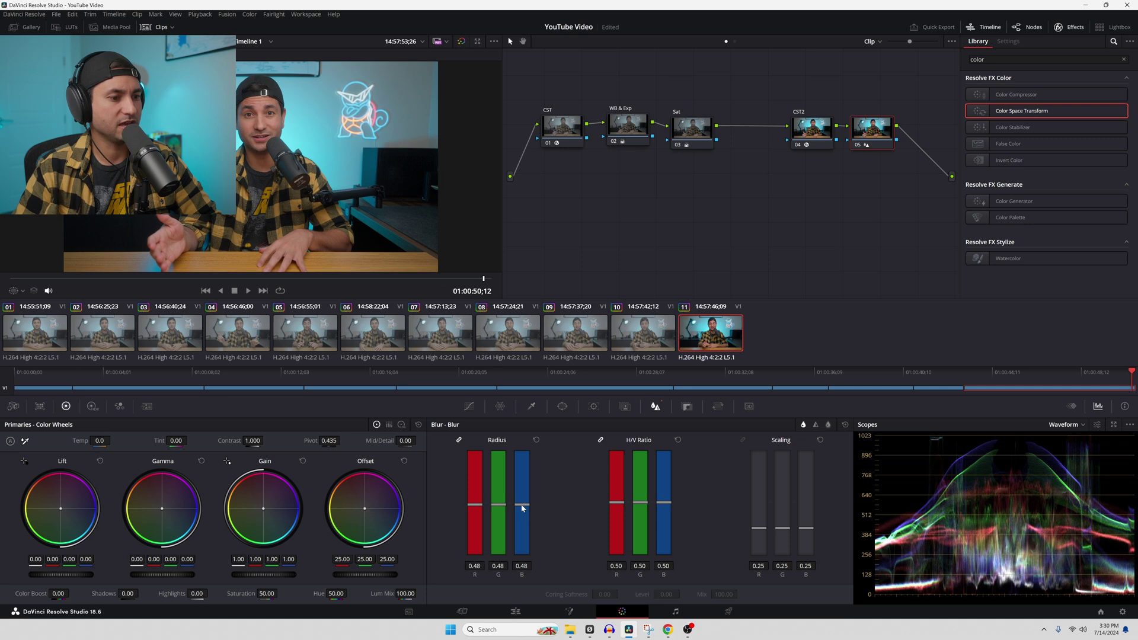
pyautogui.moveTo(522, 508); pyautogui.dragTo(522, 507)
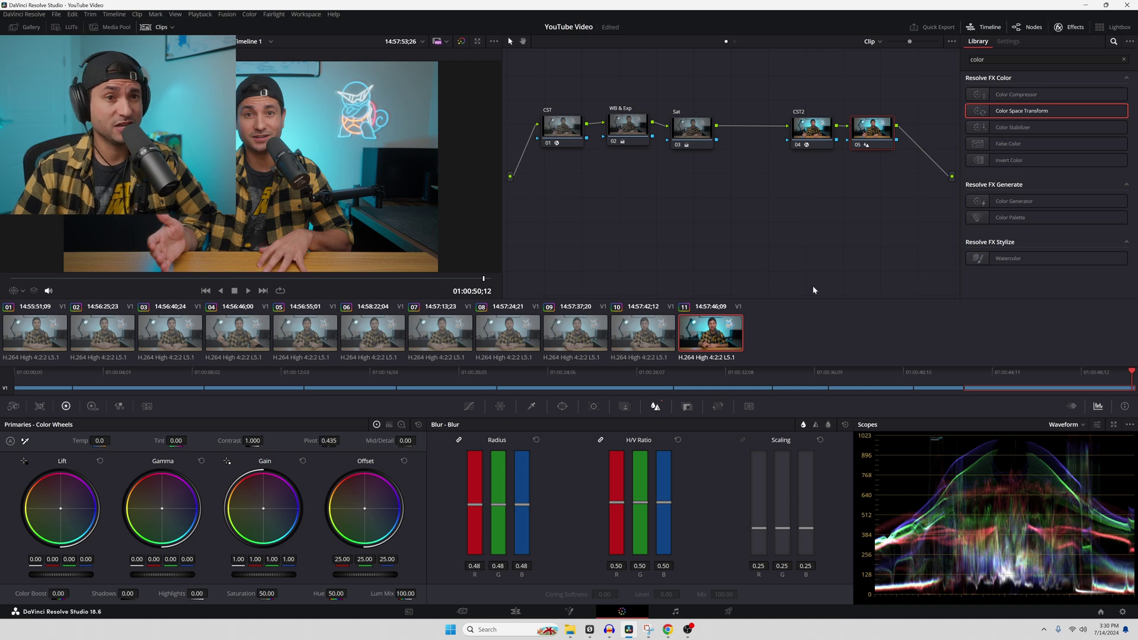
# Search the Effects Library for 'bea' and drop Resolve FX Beauty onto node 05
pyautogui.click(1123, 59)
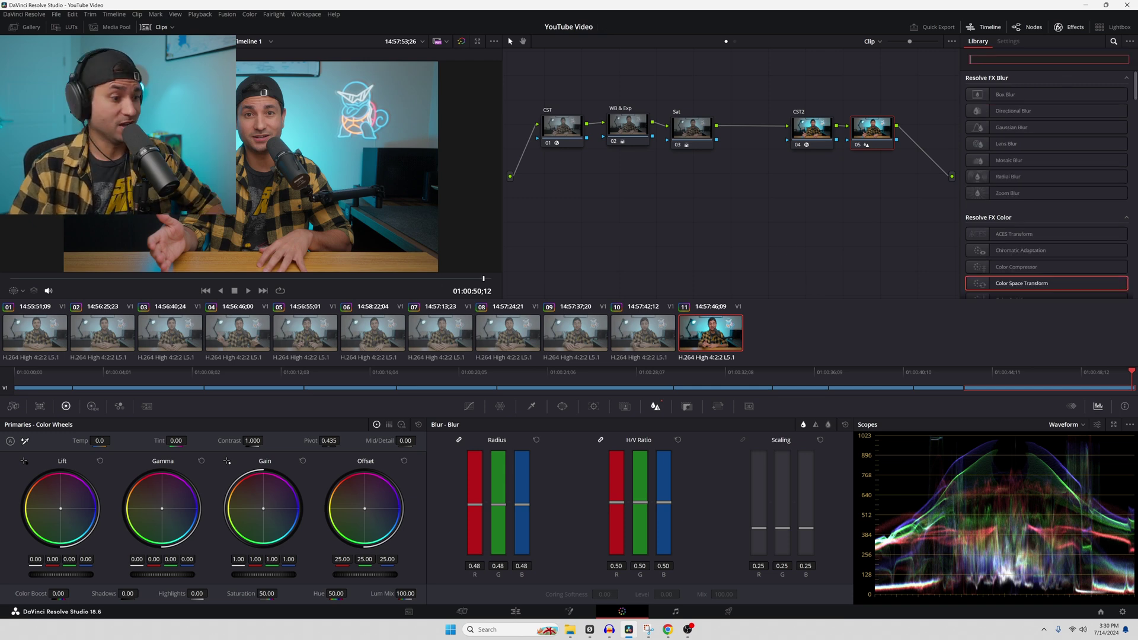
pyautogui.write('bea')
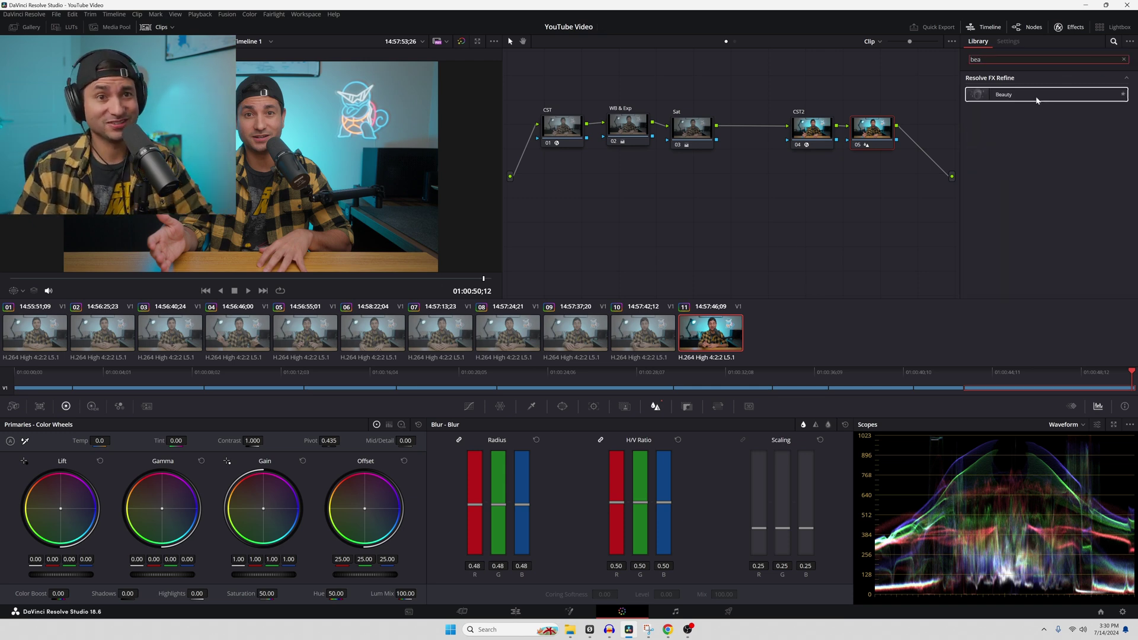
pyautogui.moveTo(1037, 98); pyautogui.dragTo(867, 136)
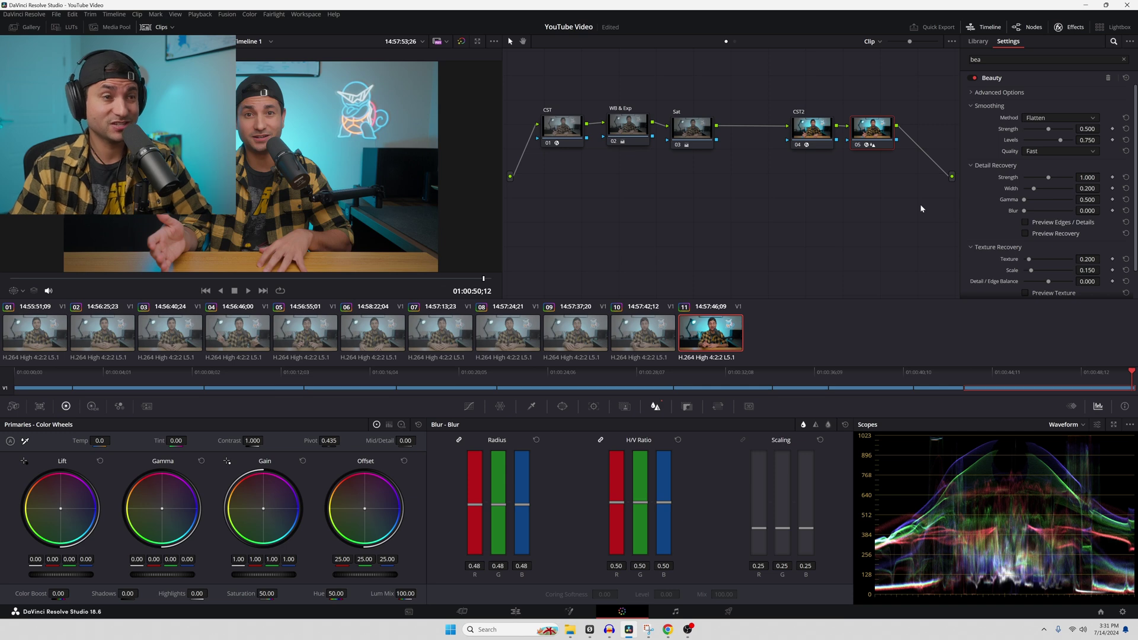
pyautogui.click(463, 40)
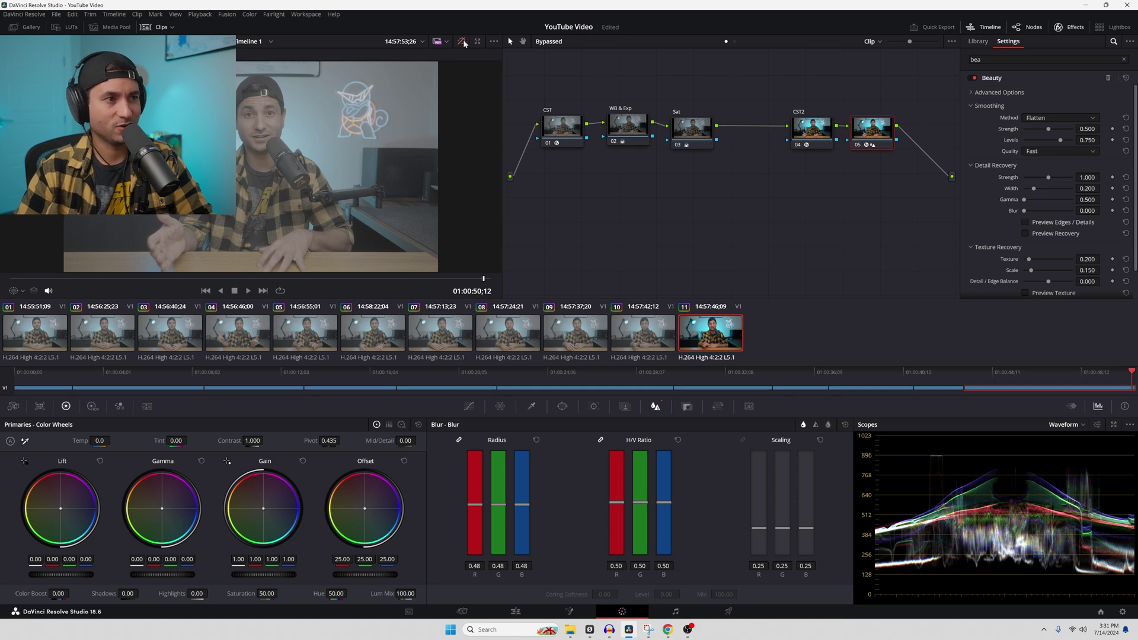
pyautogui.click(463, 41)
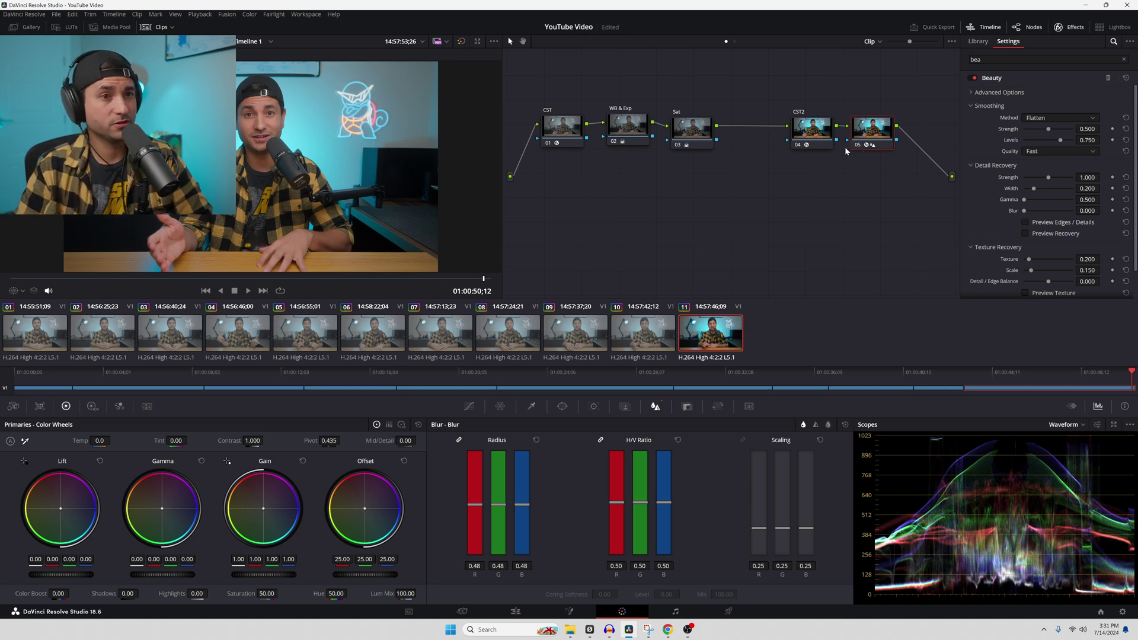
pyautogui.hotkey('ctrl', 'd')
# Disable node 04, then toggle the first CST node off and on to compare the log image
pyautogui.click(801, 145)
pyautogui.hotkey('ctrl', 'd')
pyautogui.click(548, 147)
pyautogui.hotkey('ctrl', 'd')
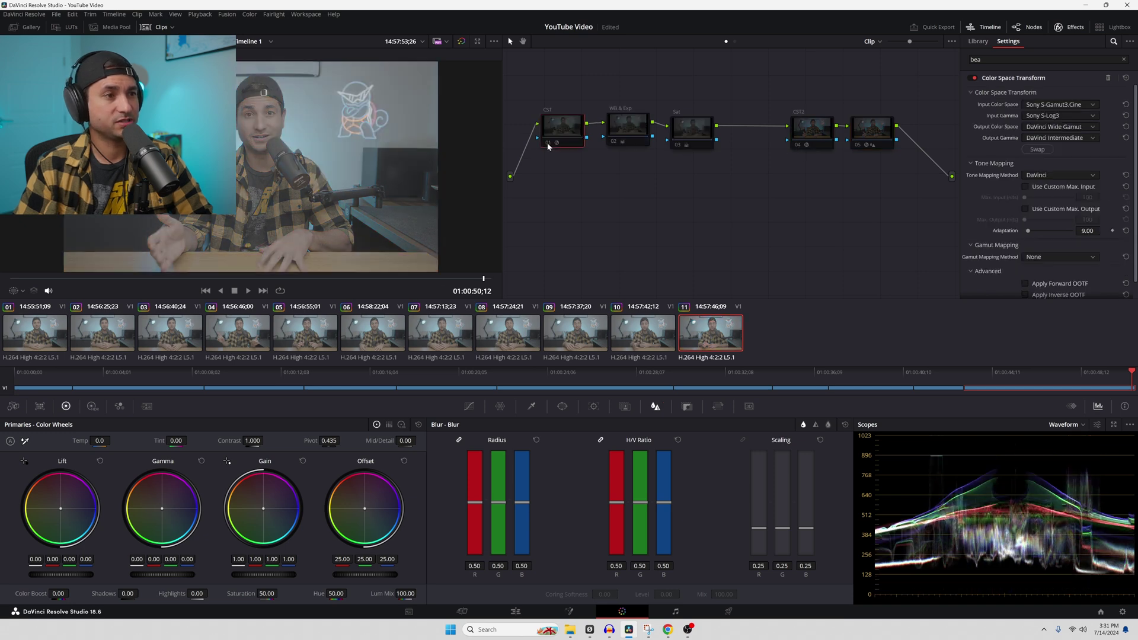
pyautogui.hotkey('ctrl', 'd')
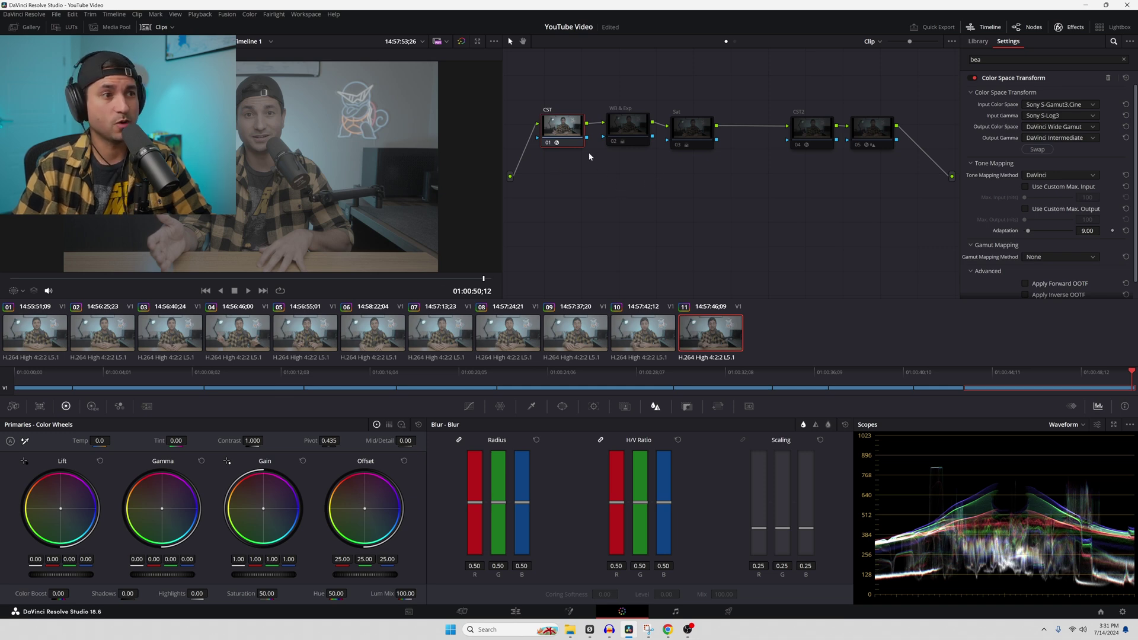
# Re-enable the WB & Exp, Sat, CST2 and final nodes, then select the whole node chain
pyautogui.click(614, 143)
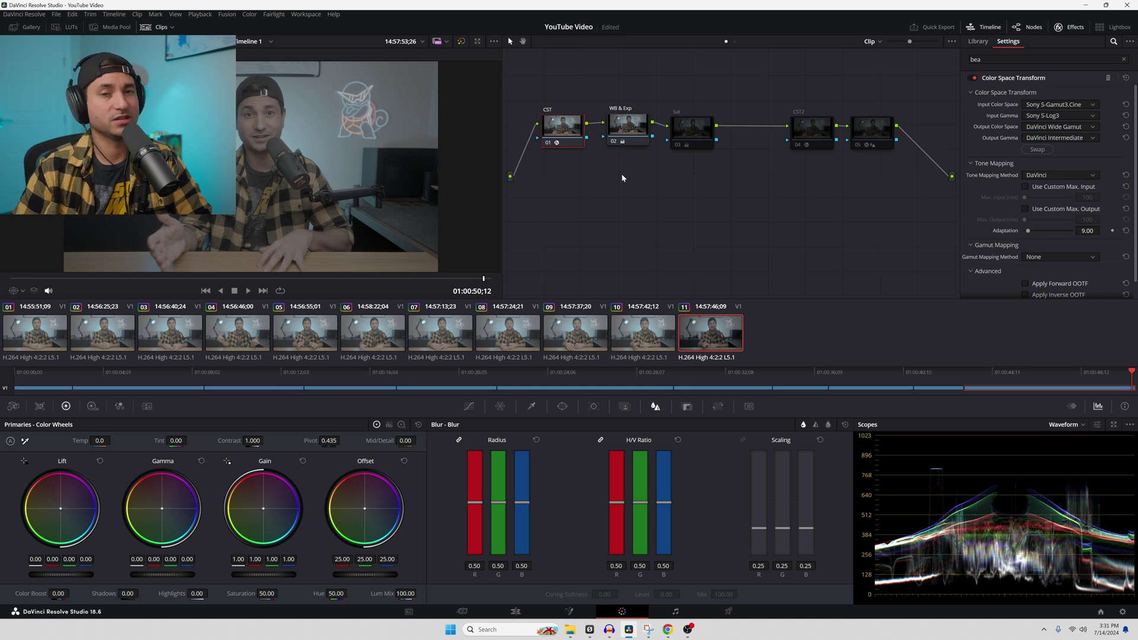
pyautogui.click(678, 144)
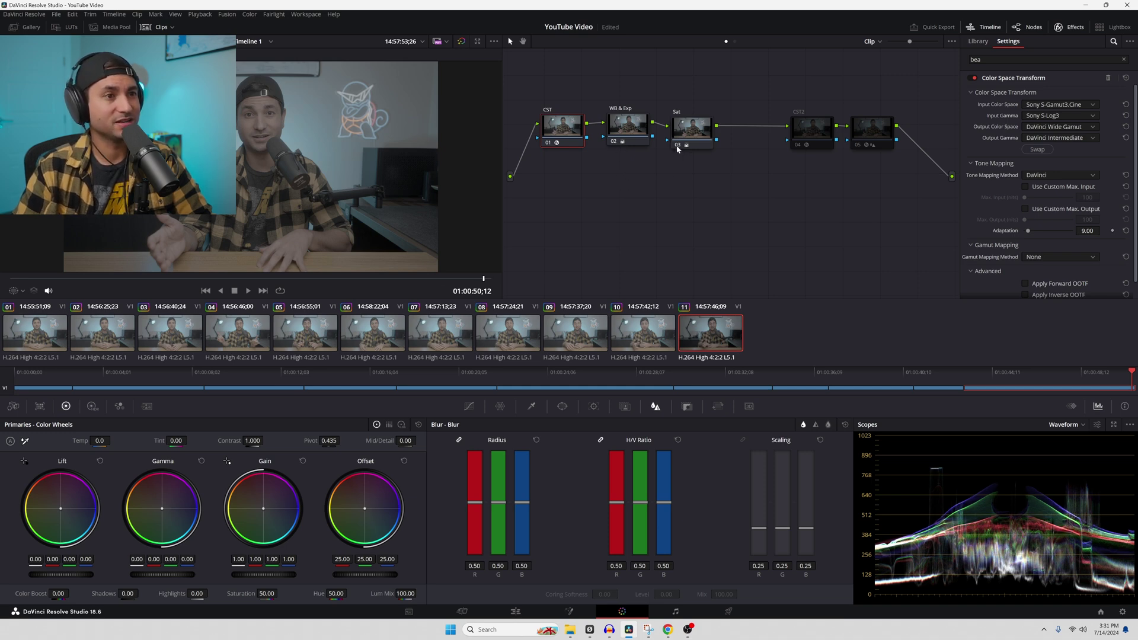
pyautogui.click(798, 145)
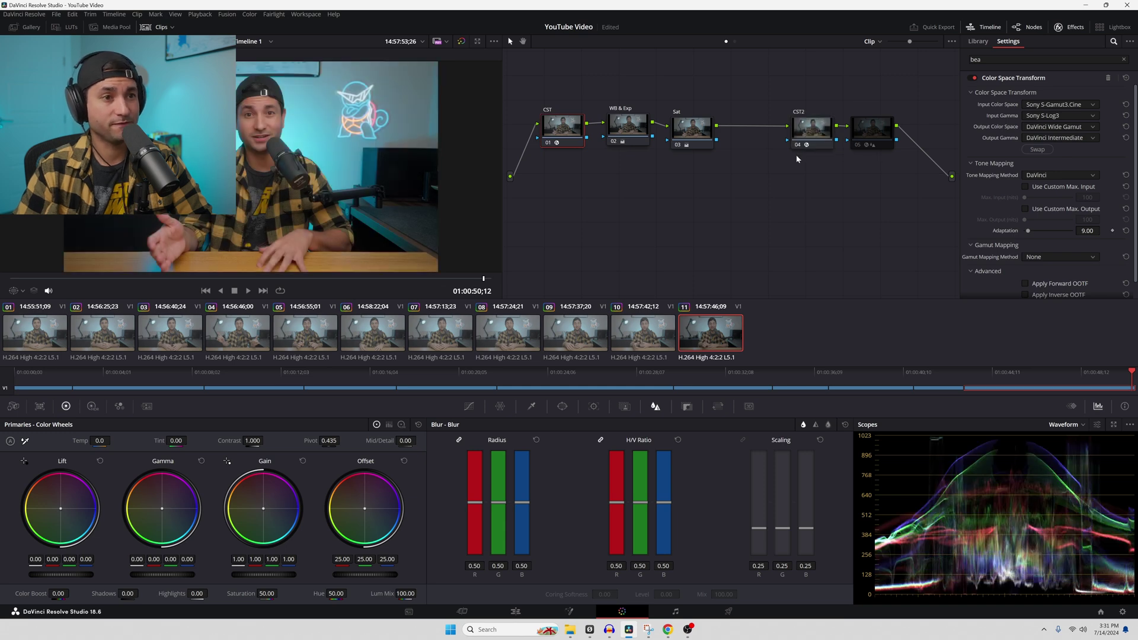
pyautogui.click(858, 144)
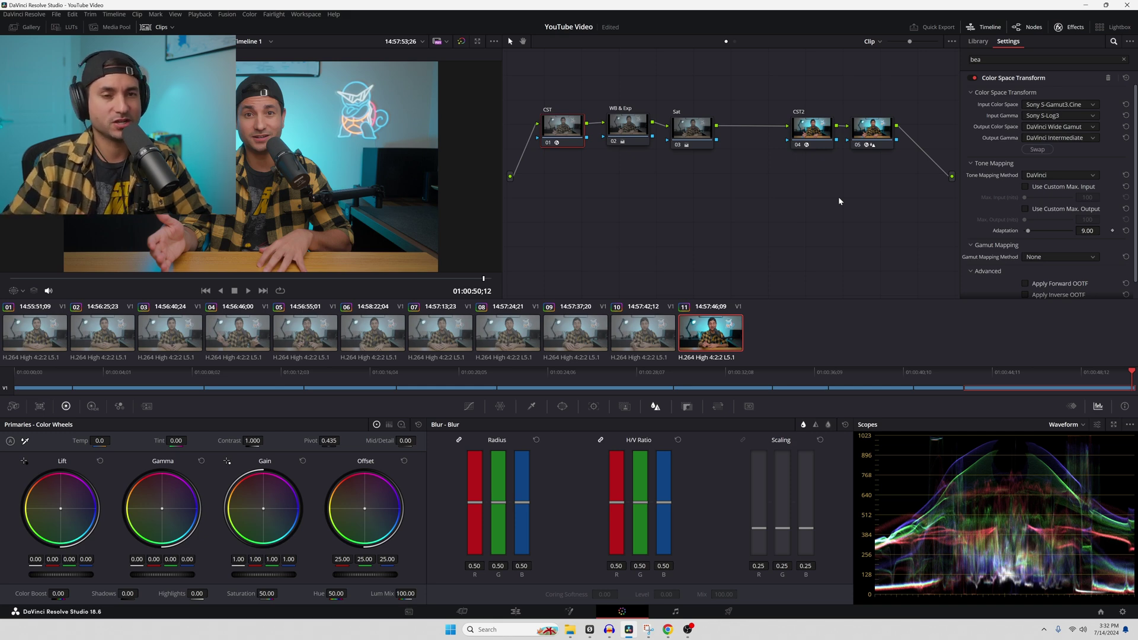
pyautogui.moveTo(838, 197); pyautogui.dragTo(538, 112)
# Delete the selected nodes and recreate a fresh five-node serial chain
pyautogui.press('Delete')
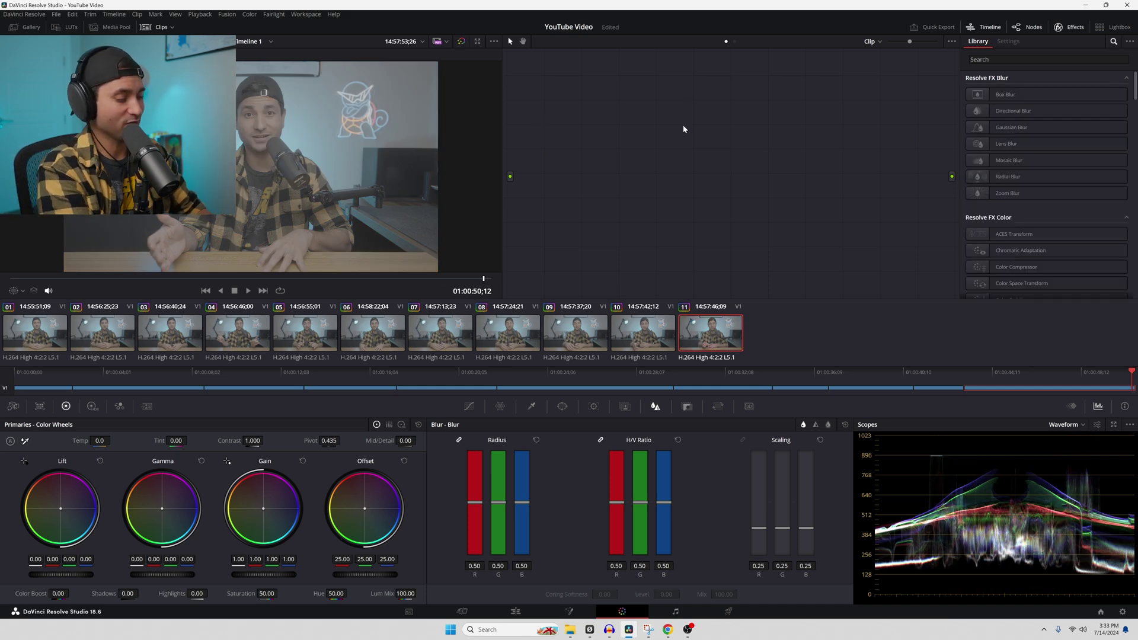
pyautogui.hotkey('ctrl', 'z')
pyautogui.hotkey('ctrl', 'z')
pyautogui.hotkey('ctrl', 'z')
pyautogui.hotkey('ctrl', 'z')
pyautogui.hotkey('ctrl', 'z')
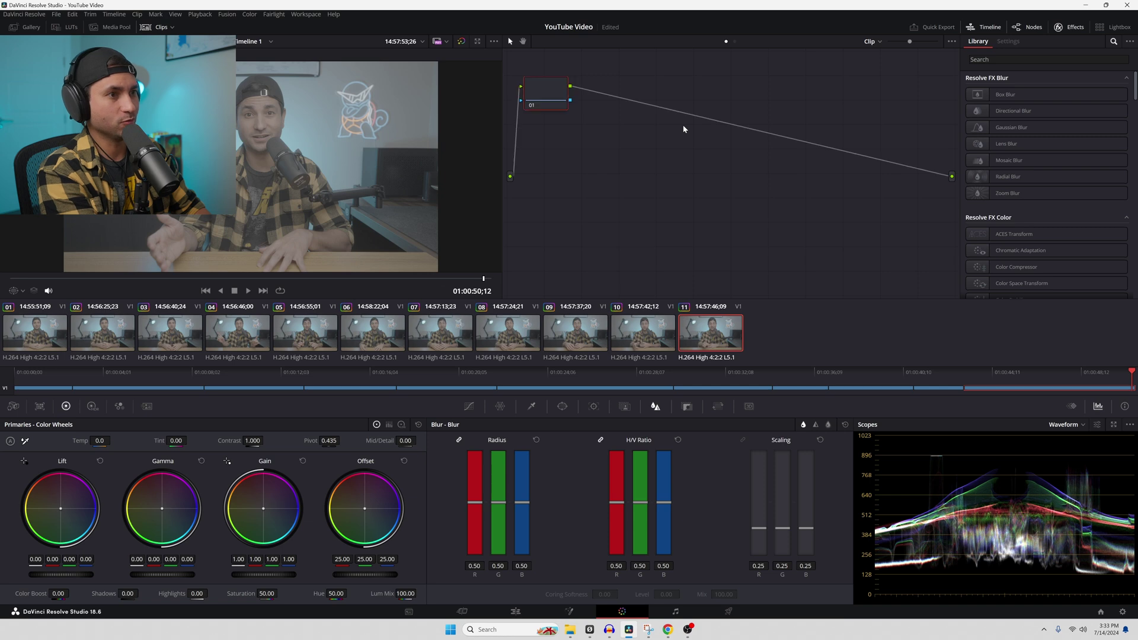
pyautogui.hotkey('ctrl', 'z')
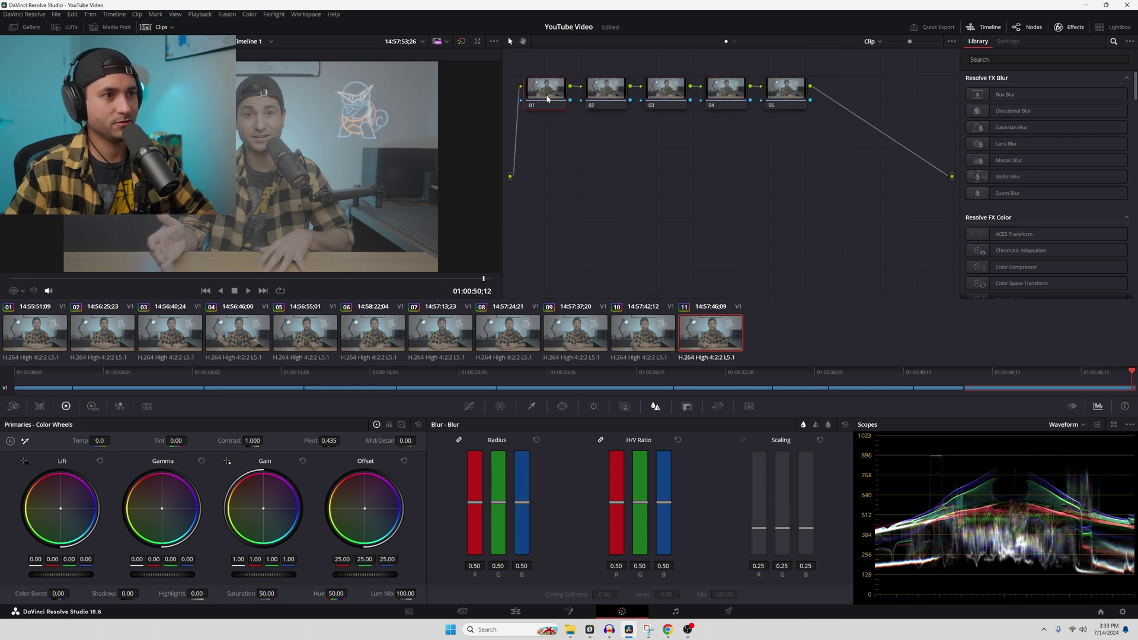
# Add a CST to node 01 converting Sony S-Gamut3.Cine/S-Log3 to DaVinci Wide Gamut/Intermediate
pyautogui.moveTo(1020, 283); pyautogui.dragTo(554, 92)
pyautogui.click(1075, 112)
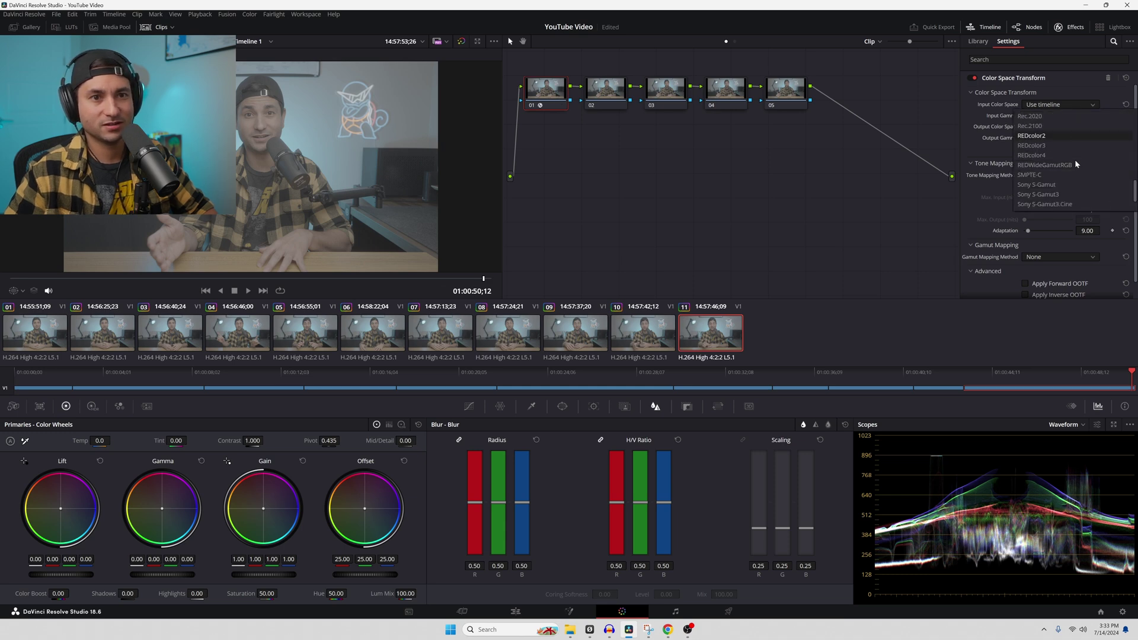
pyautogui.click(1064, 201)
pyautogui.click(1053, 115)
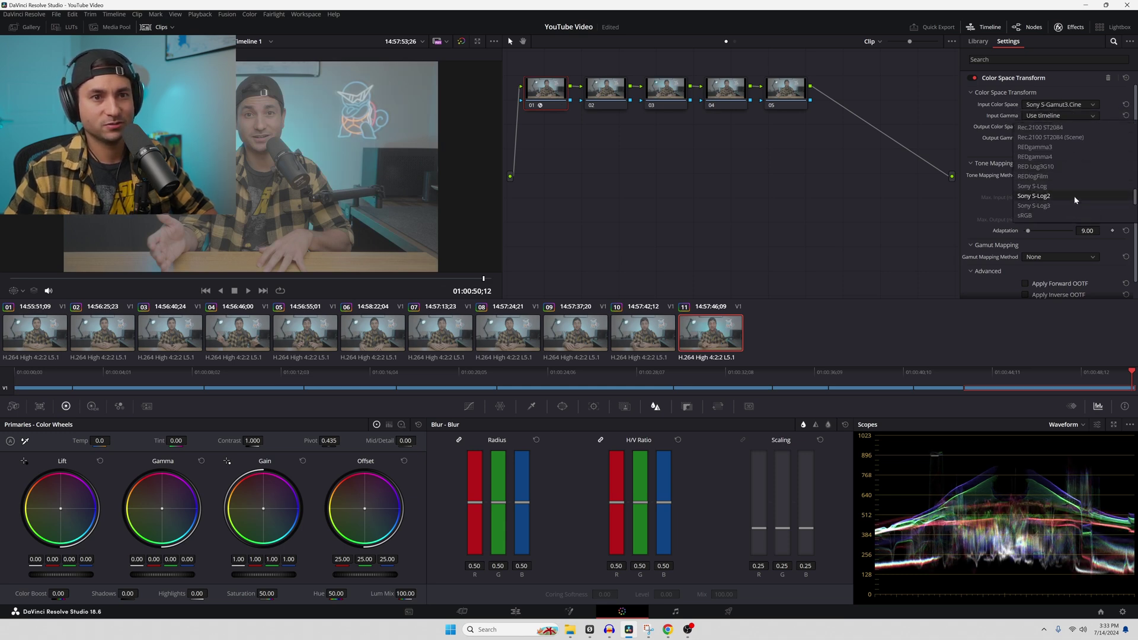
pyautogui.click(1072, 198)
pyautogui.click(1059, 128)
pyautogui.scroll(-5, 1060, 178)
pyautogui.click(1061, 217)
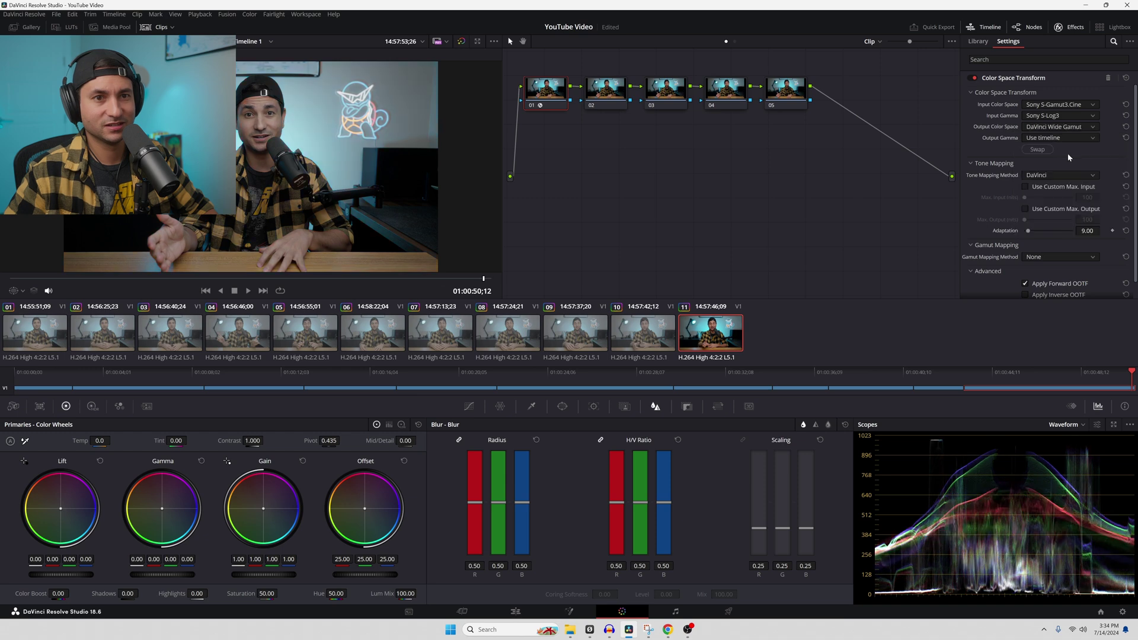
pyautogui.click(1072, 136)
pyautogui.click(1067, 227)
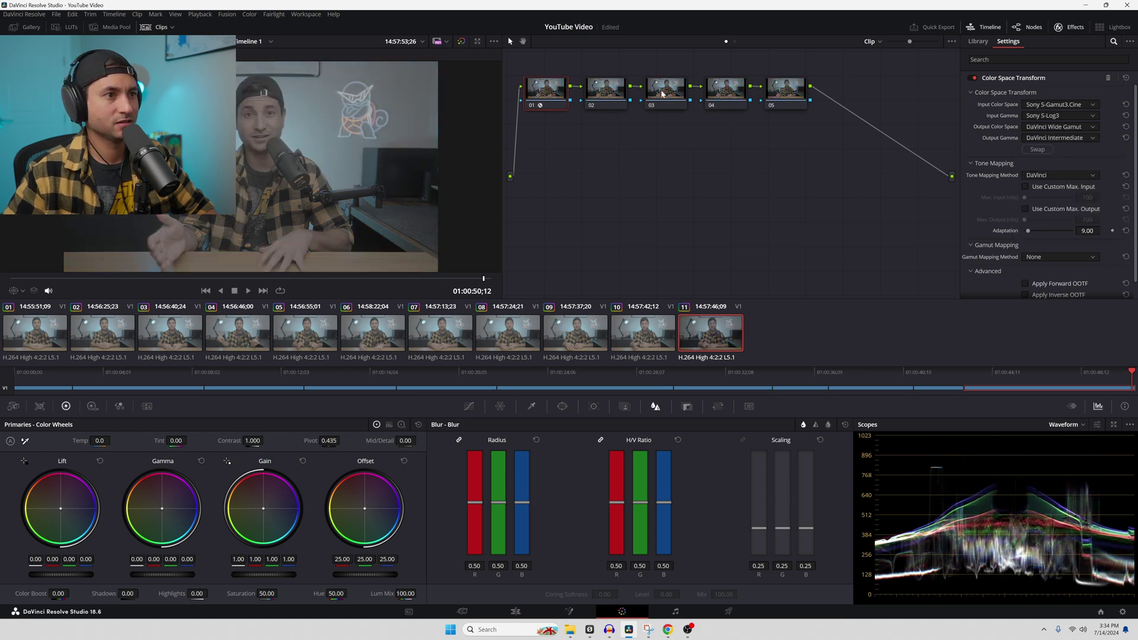
# Add a CST to node 04 converting DaVinci Wide Gamut/Intermediate back to Rec.709
pyautogui.click(610, 95)
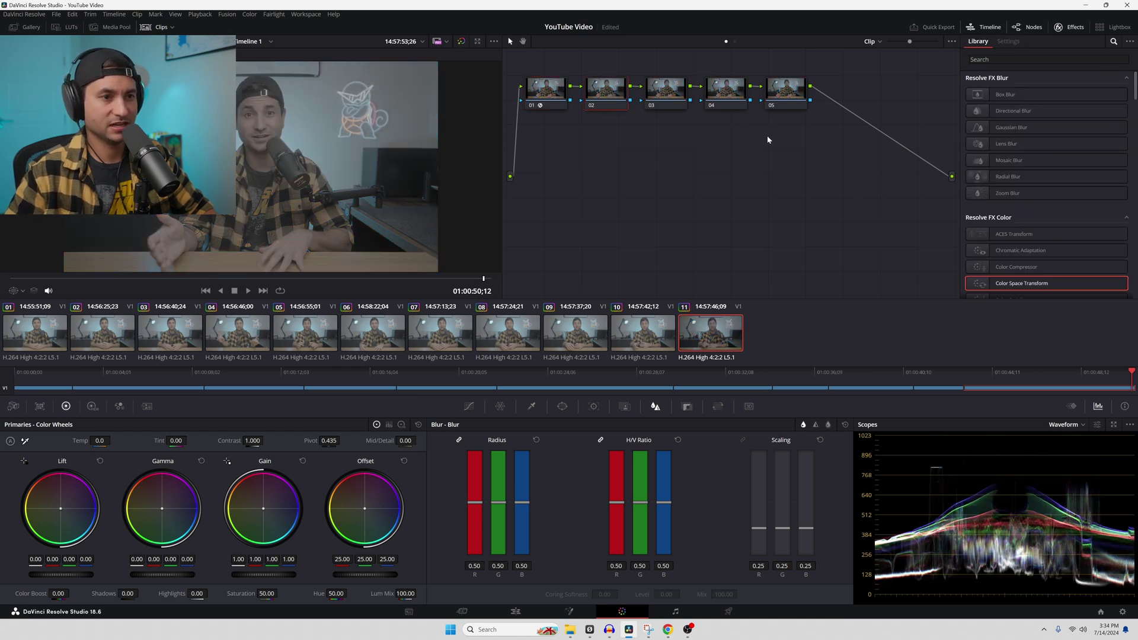
pyautogui.click(726, 89)
pyautogui.moveTo(1020, 283); pyautogui.dragTo(728, 90)
pyautogui.click(1081, 104)
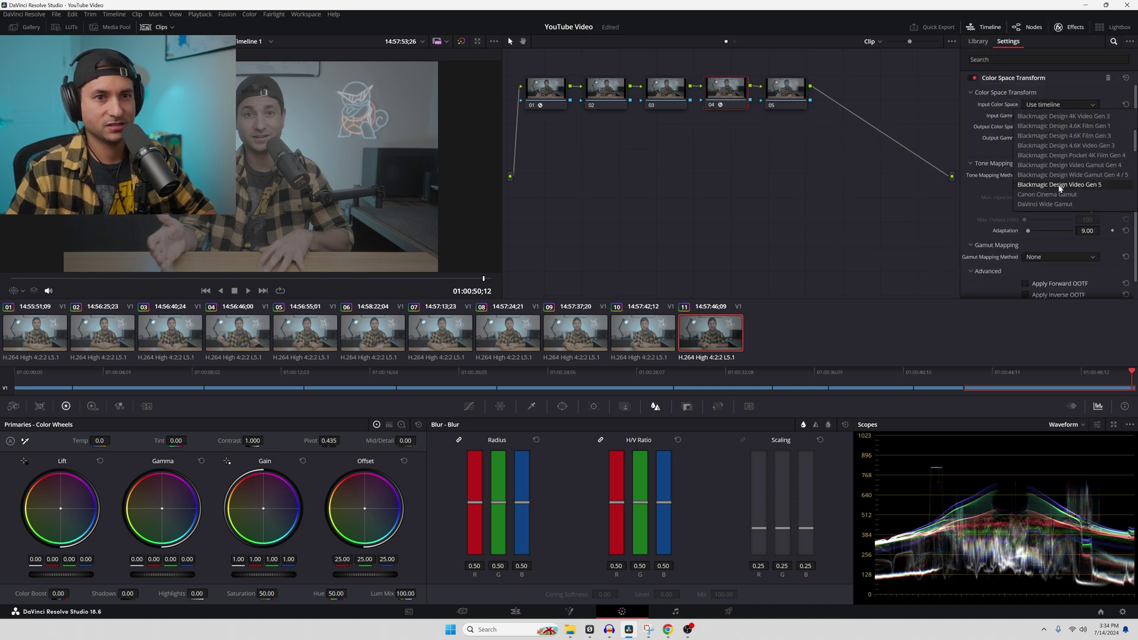
pyautogui.scroll(-1, 1059, 187)
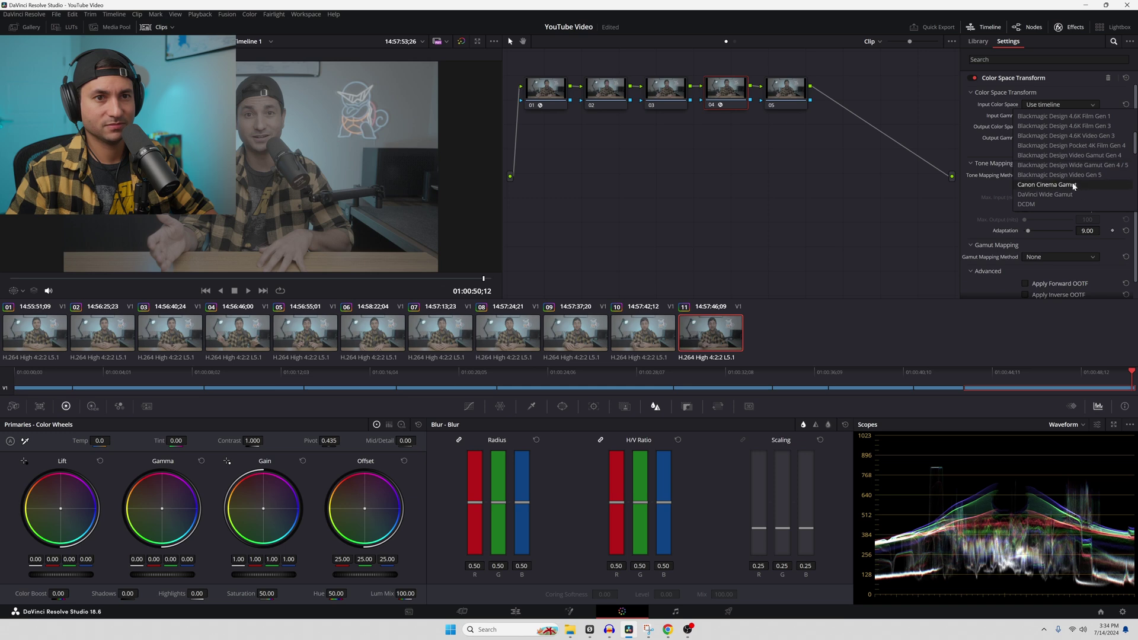
pyautogui.click(1061, 194)
pyautogui.click(1060, 116)
pyautogui.scroll(-3, 1055, 201)
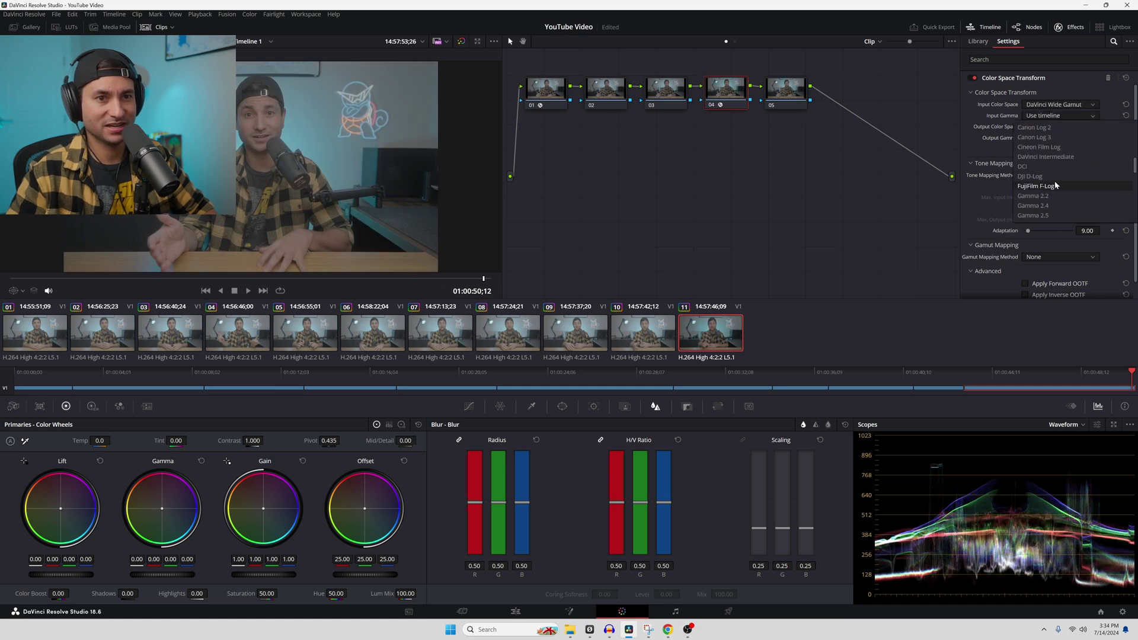
pyautogui.click(1060, 157)
pyautogui.click(1051, 127)
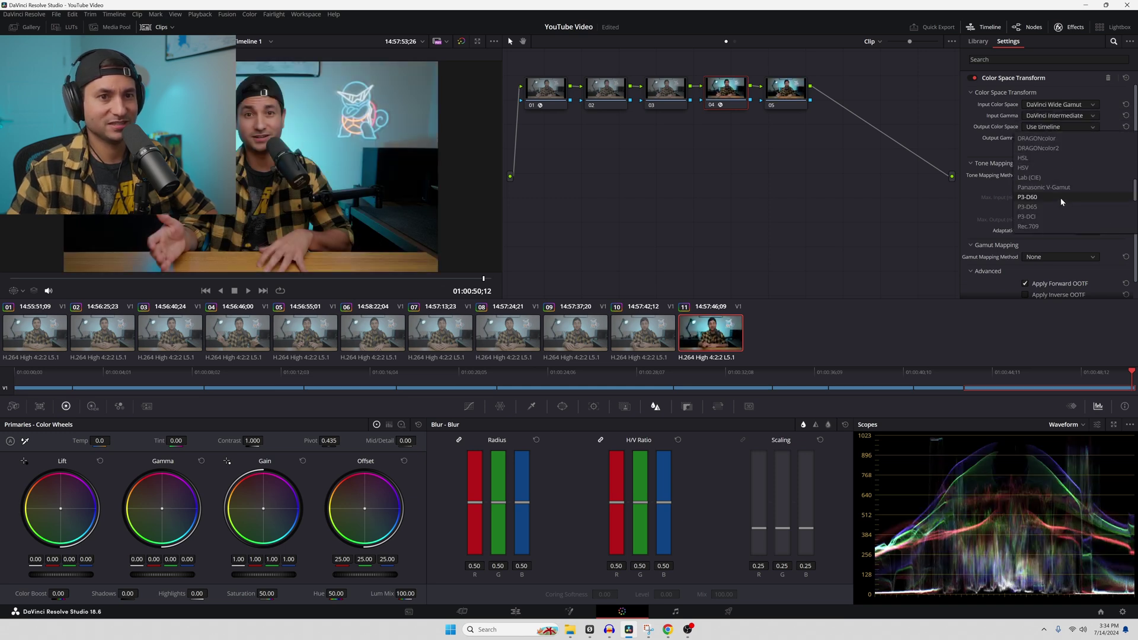
pyautogui.click(1043, 226)
pyautogui.click(1058, 138)
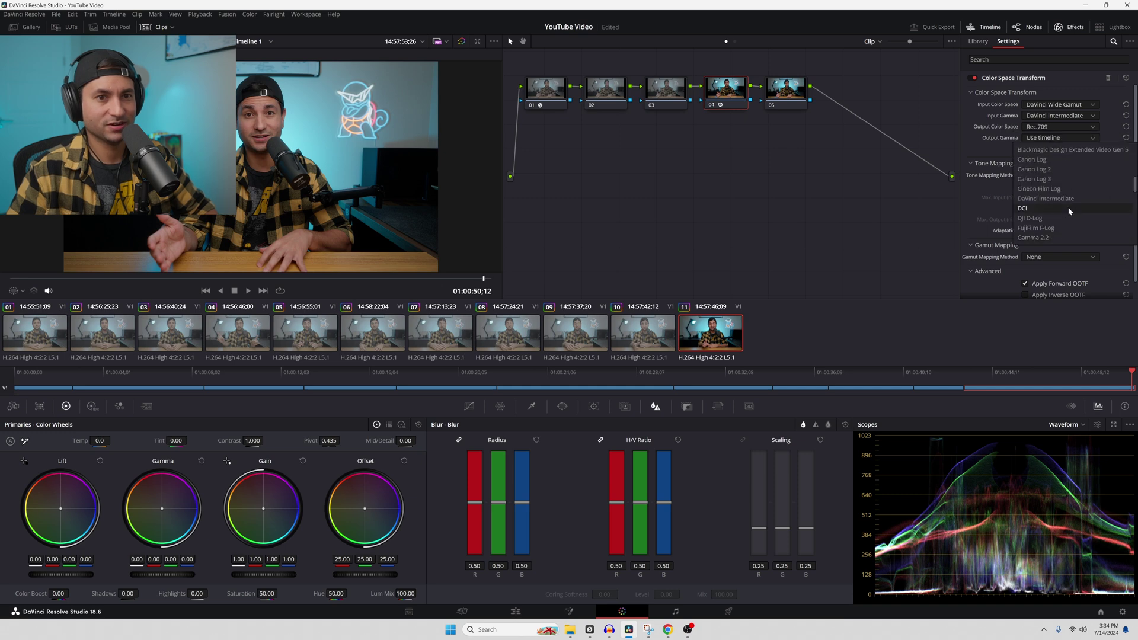
pyautogui.click(1030, 212)
pyautogui.click(621, 97)
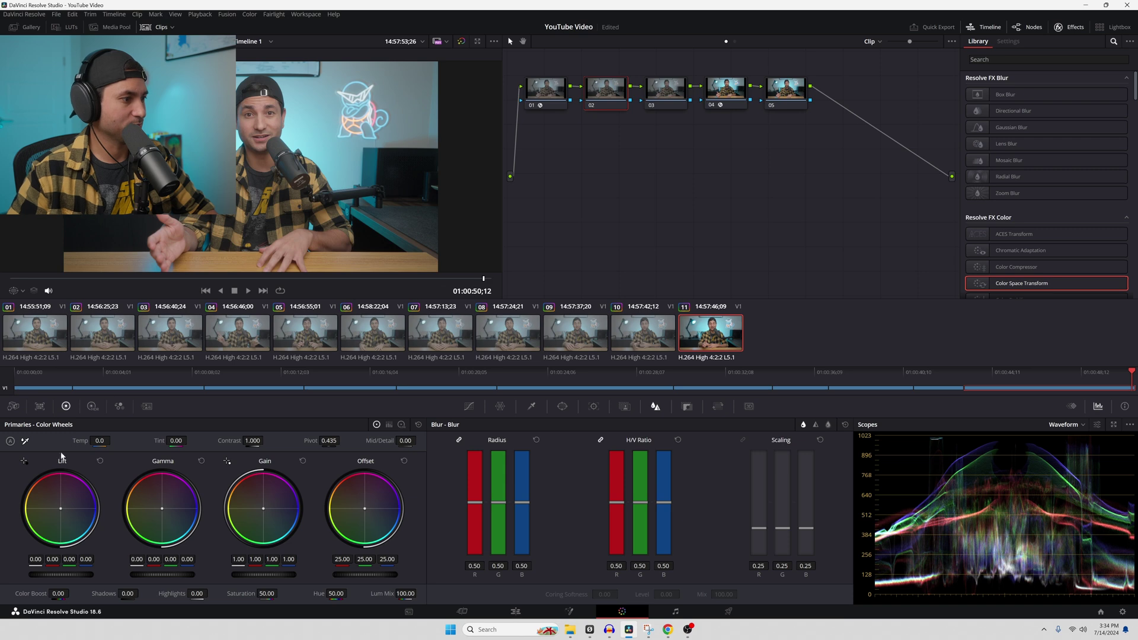
# Lower node 02's Lift slightly and set node 03's saturation to 60
pyautogui.moveTo(68, 573); pyautogui.dragTo(50, 574)
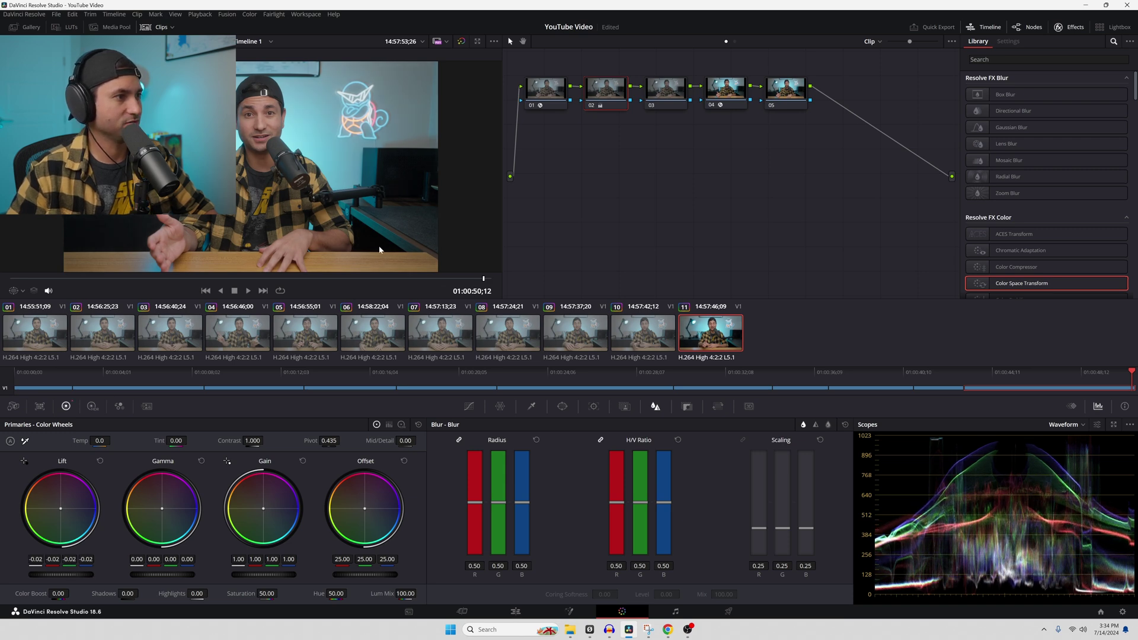
pyautogui.click(664, 89)
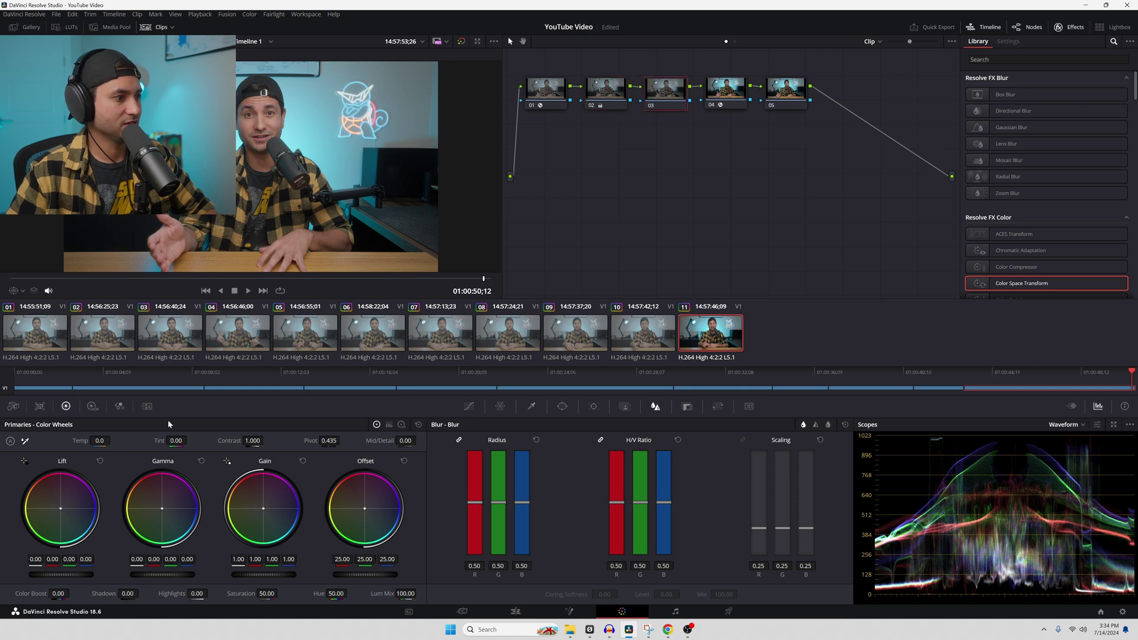
pyautogui.write('60')
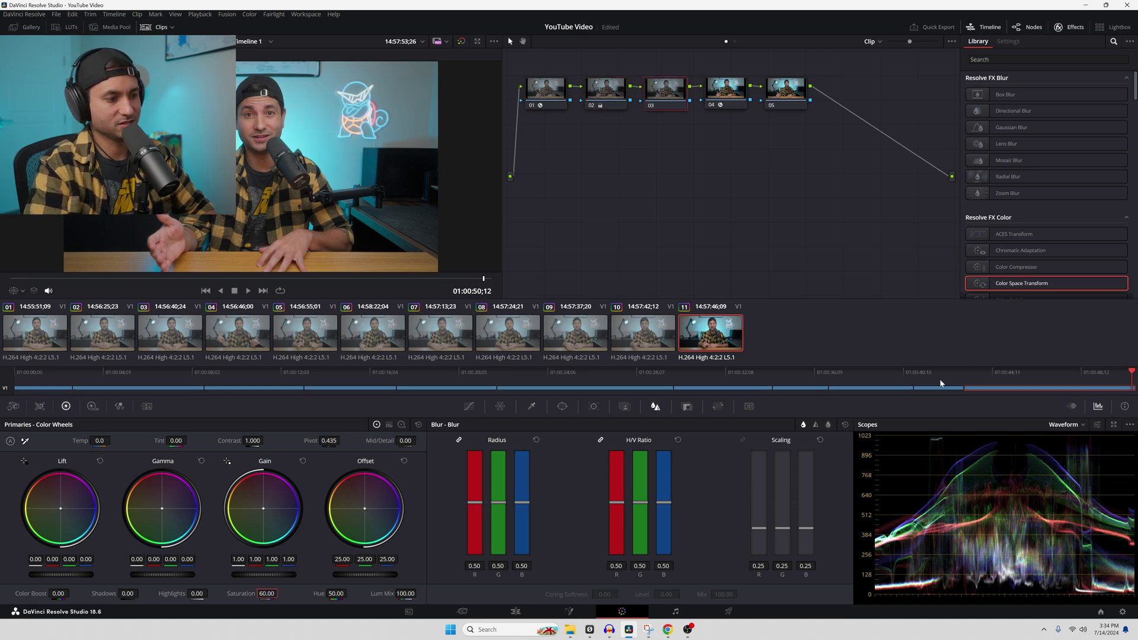
pyautogui.press('Return')
# On node 05, lower the blur Radius to 0.48 and add the Beauty effect
pyautogui.click(786, 89)
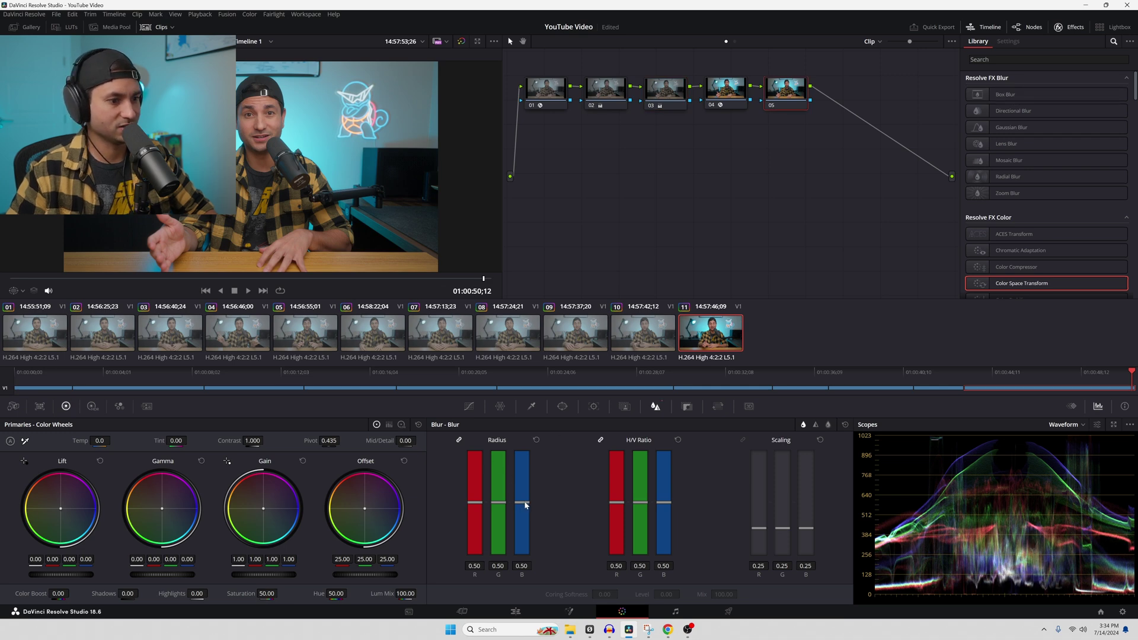
pyautogui.moveTo(525, 505); pyautogui.dragTo(525, 506)
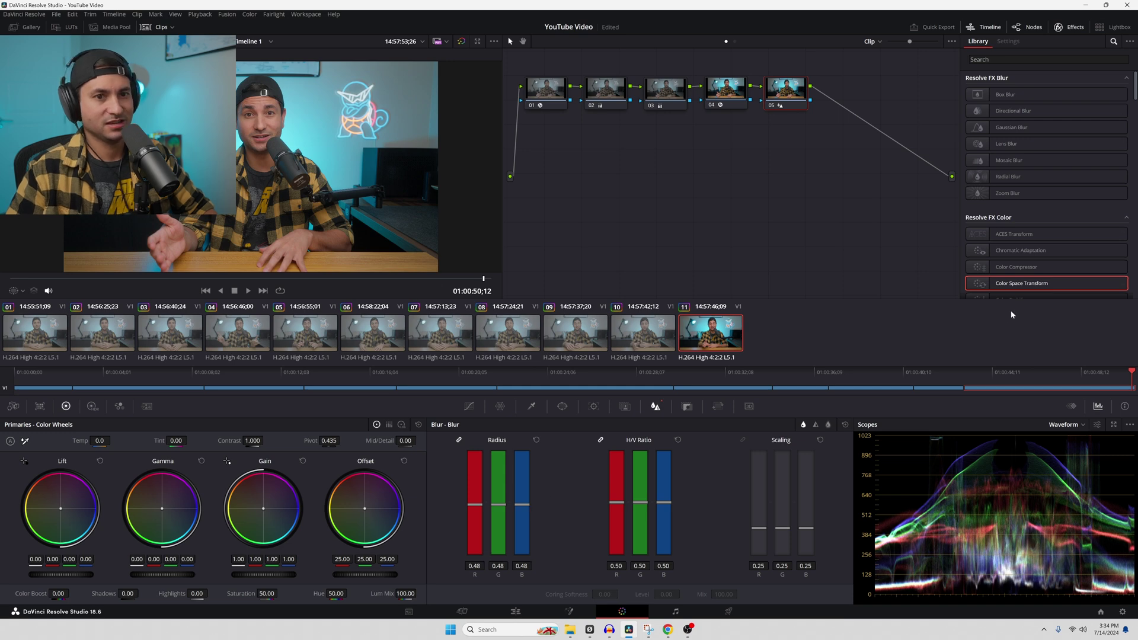
pyautogui.click(1007, 59)
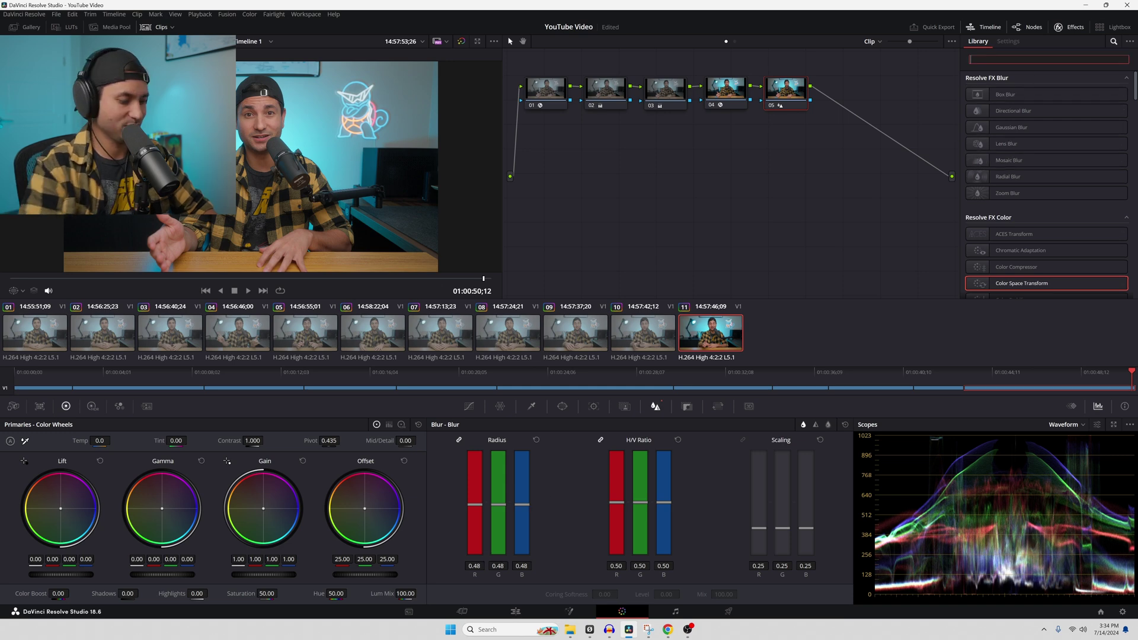
pyautogui.write('bea')
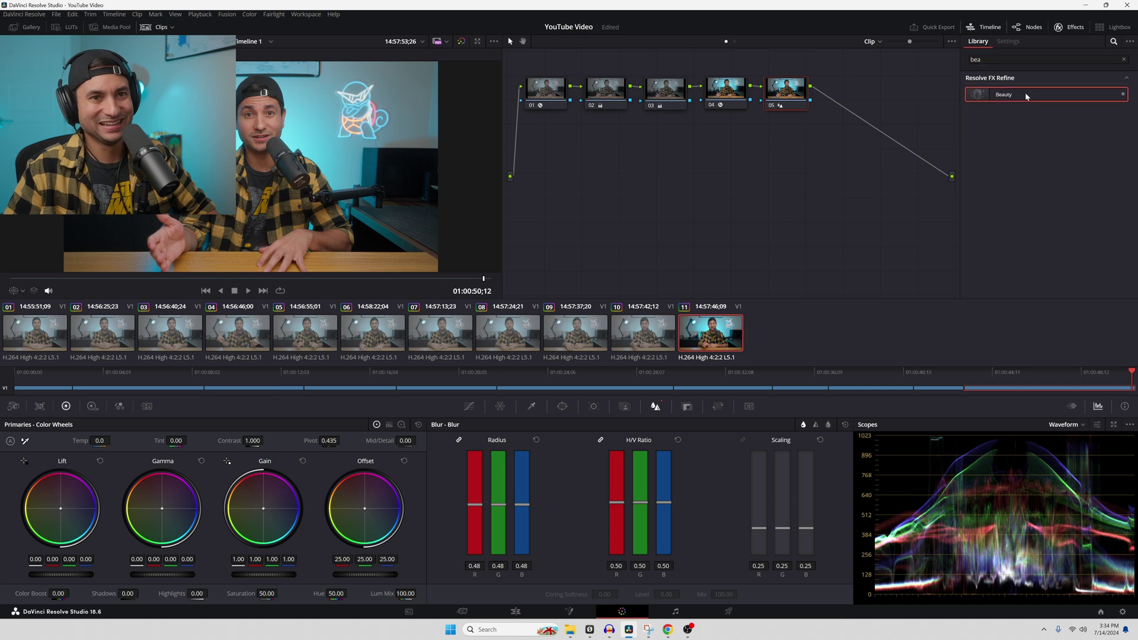
pyautogui.moveTo(1025, 91); pyautogui.dragTo(786, 93)
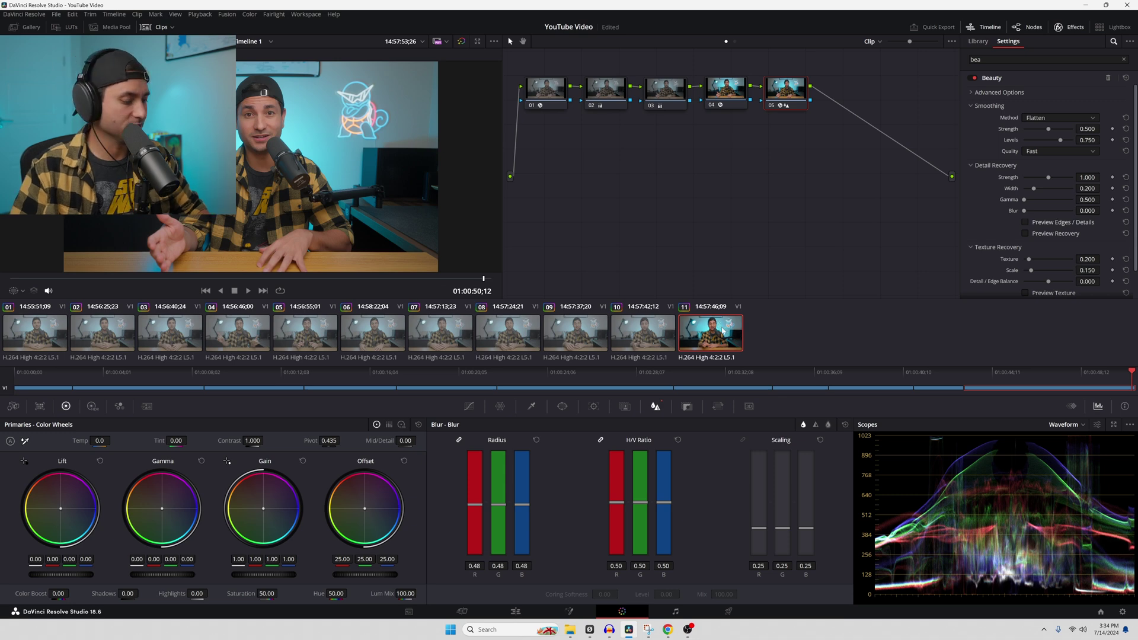
# Select the remaining timeline clips and paste the five-node grade onto them
pyautogui.click(643, 333)
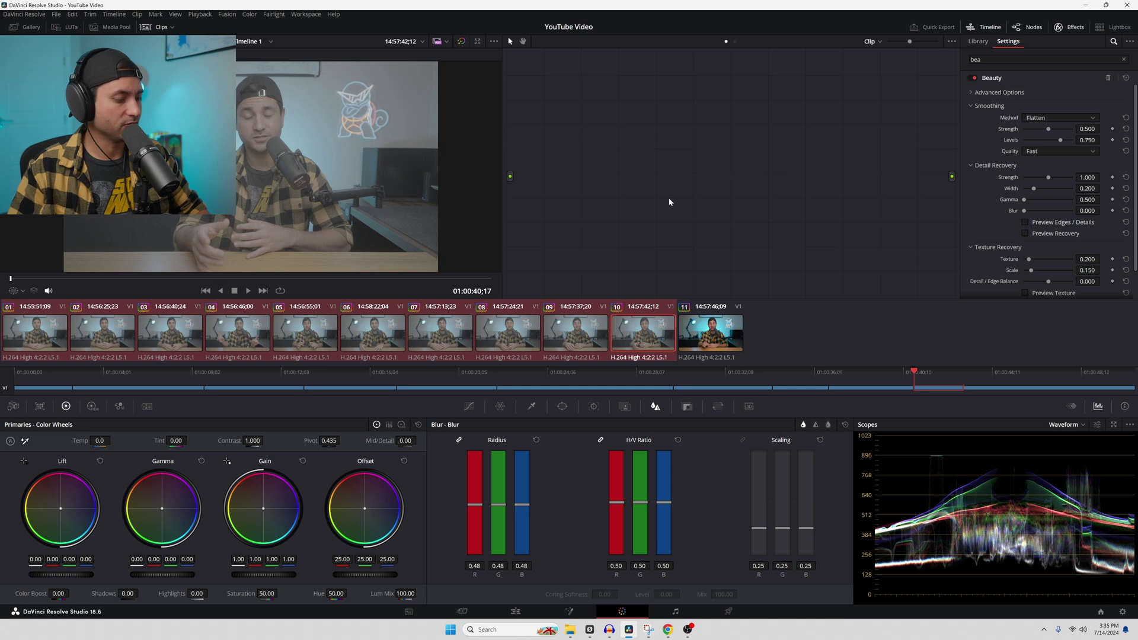
pyautogui.hotkey('ctrl', 'v')
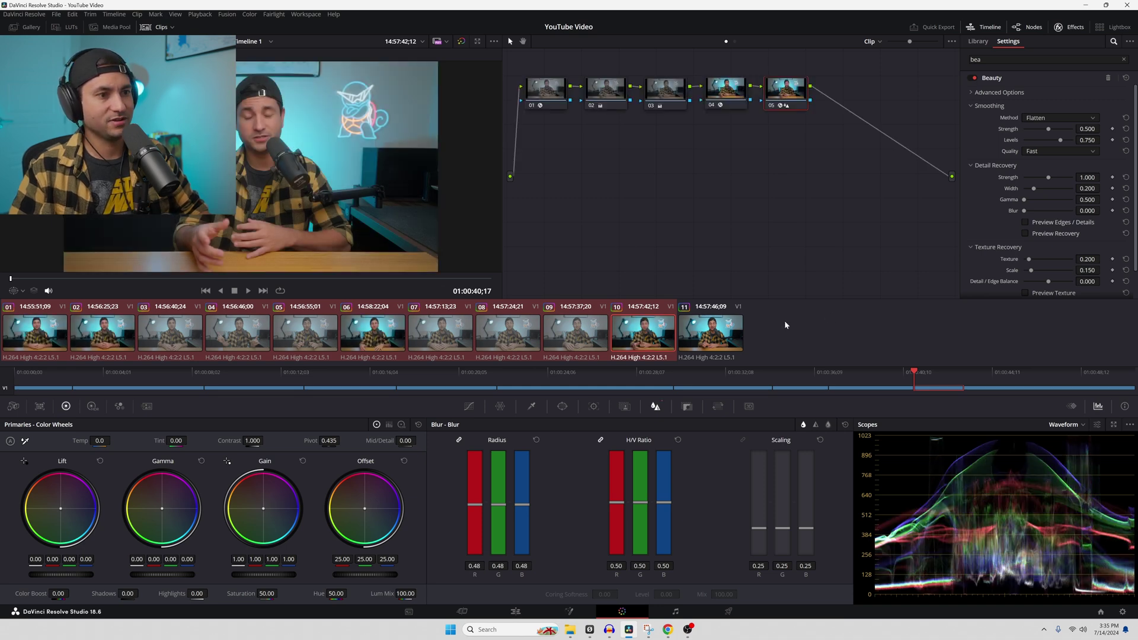